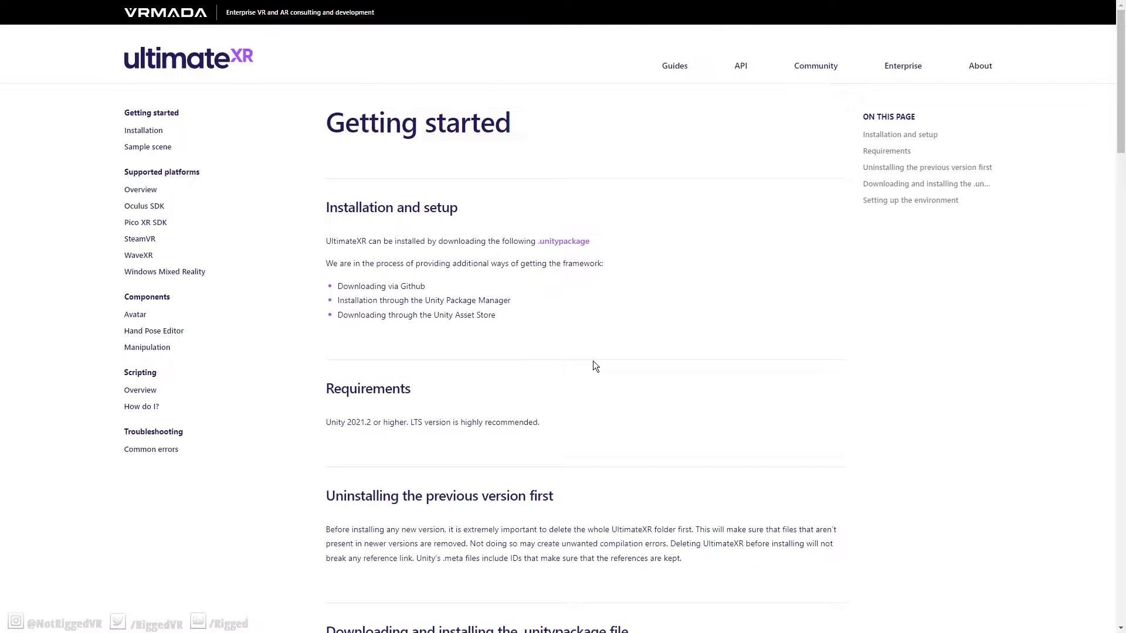
Highlight the Unity 2021.2 requirement and go to the Supported platforms Overview page.
drag(347, 422, 374, 422)
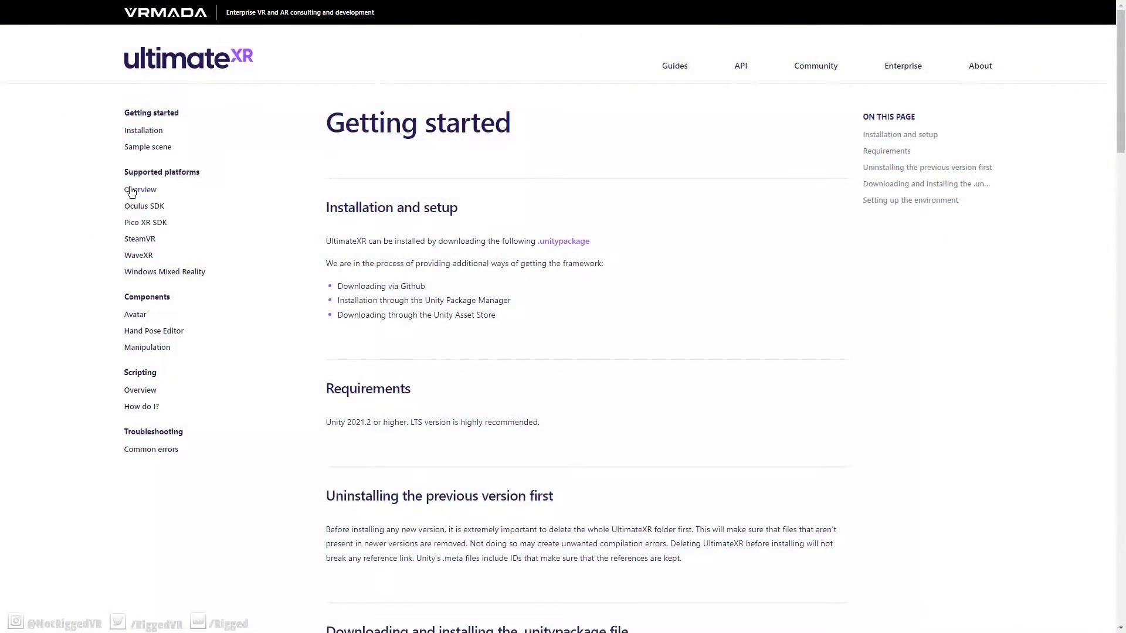
click(133, 190)
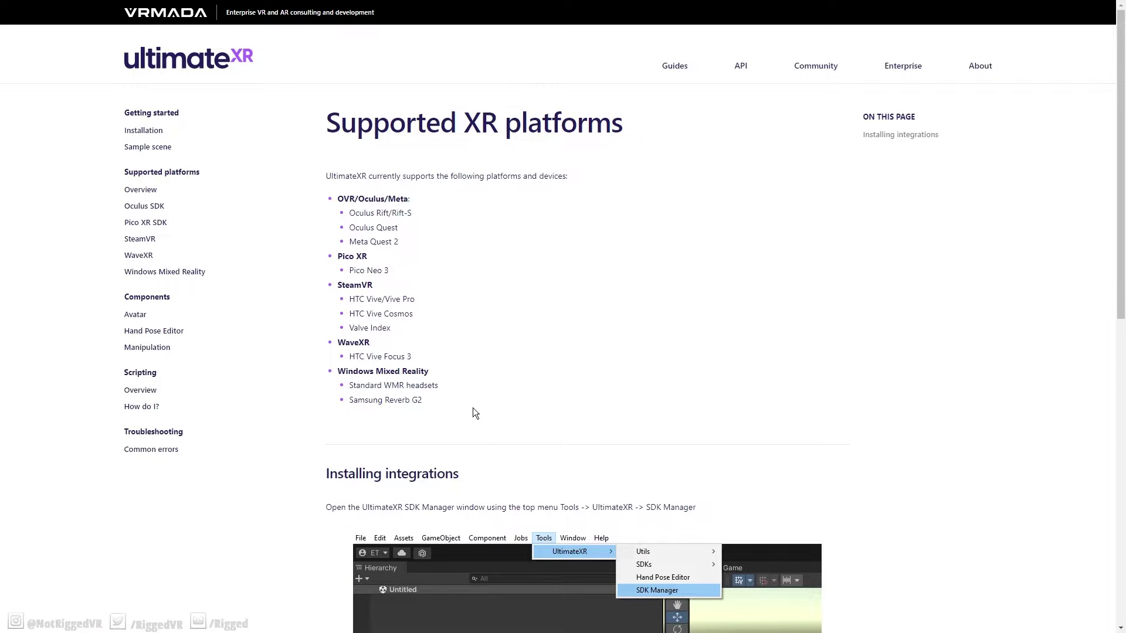
Highlight the supported headset list and integration instructions to review them.
drag(463, 485, 325, 174)
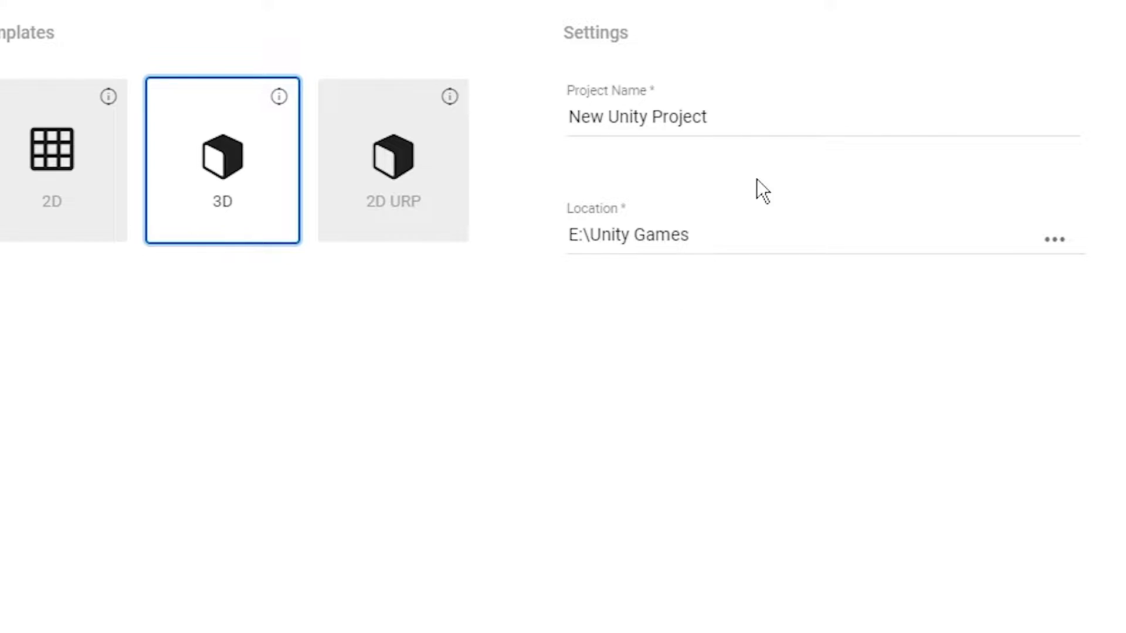
Replace the default project name New Unity Project with 'Ultimate XR Tutorials'.
drag(726, 121, 581, 117)
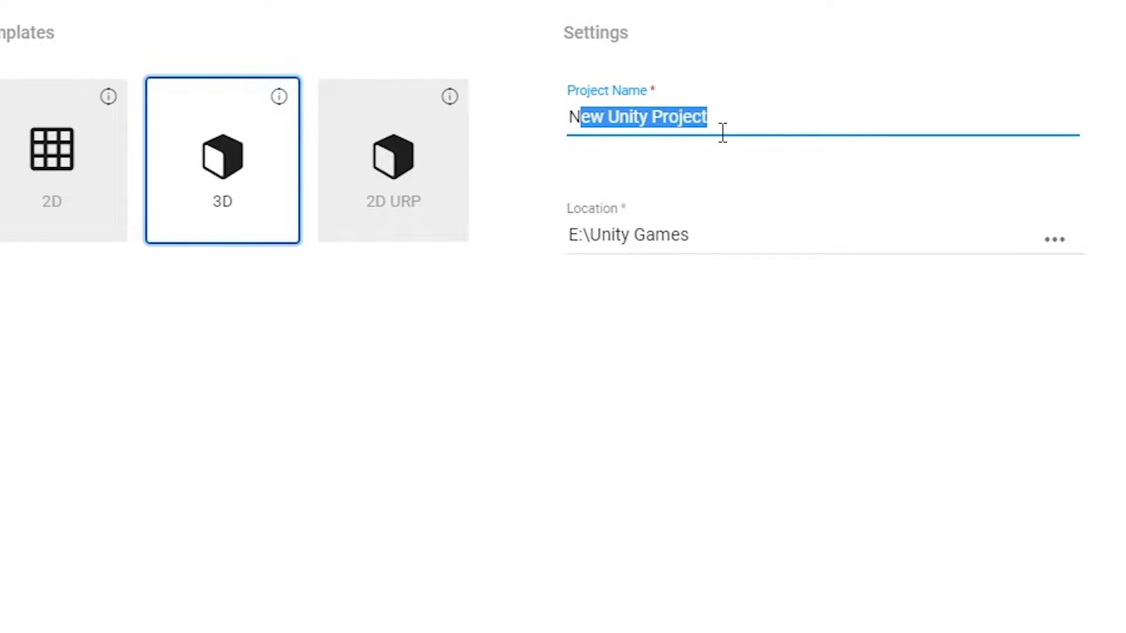
key(BackSpace)
key(BackSpace)
text(Ultimate)
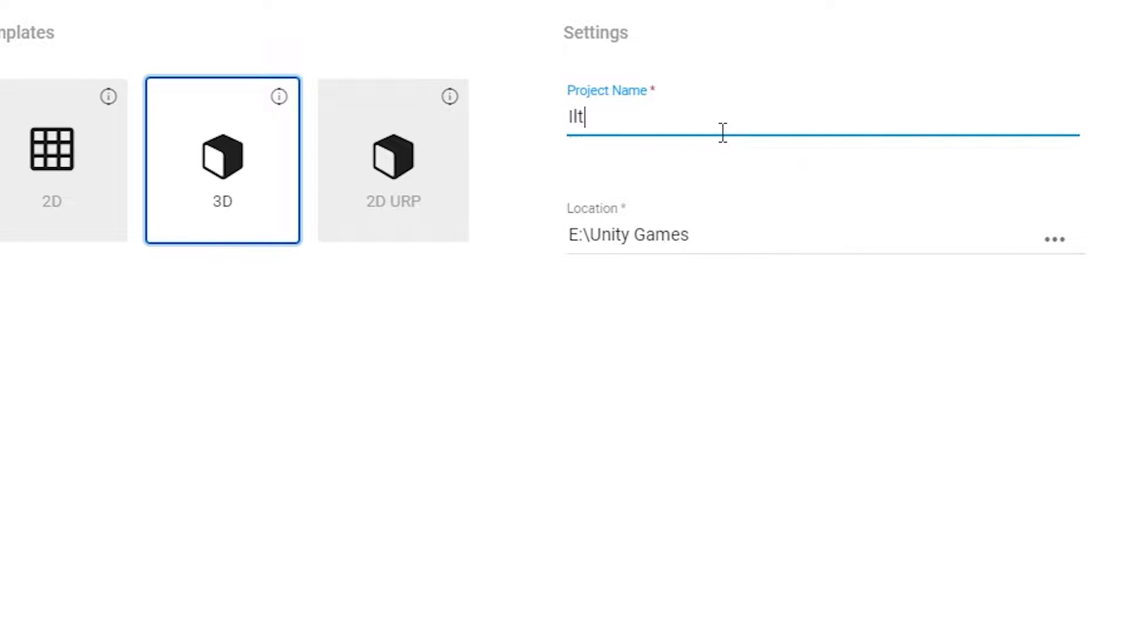
key(ctrl+BackSpace)
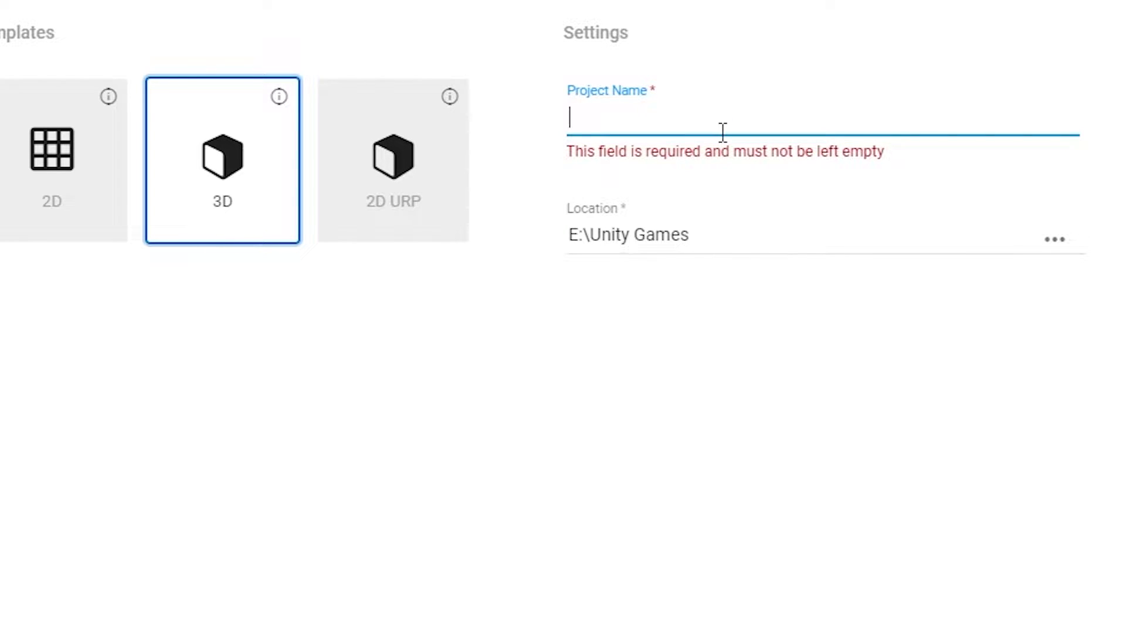
text(Ultimate XR )
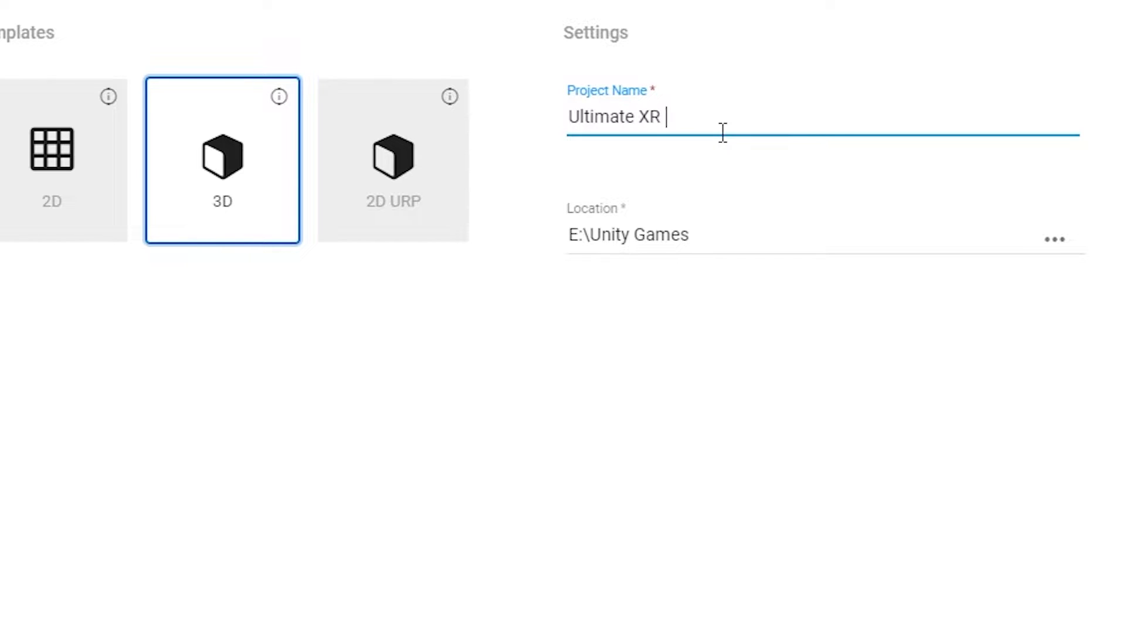
text(Tutorials)
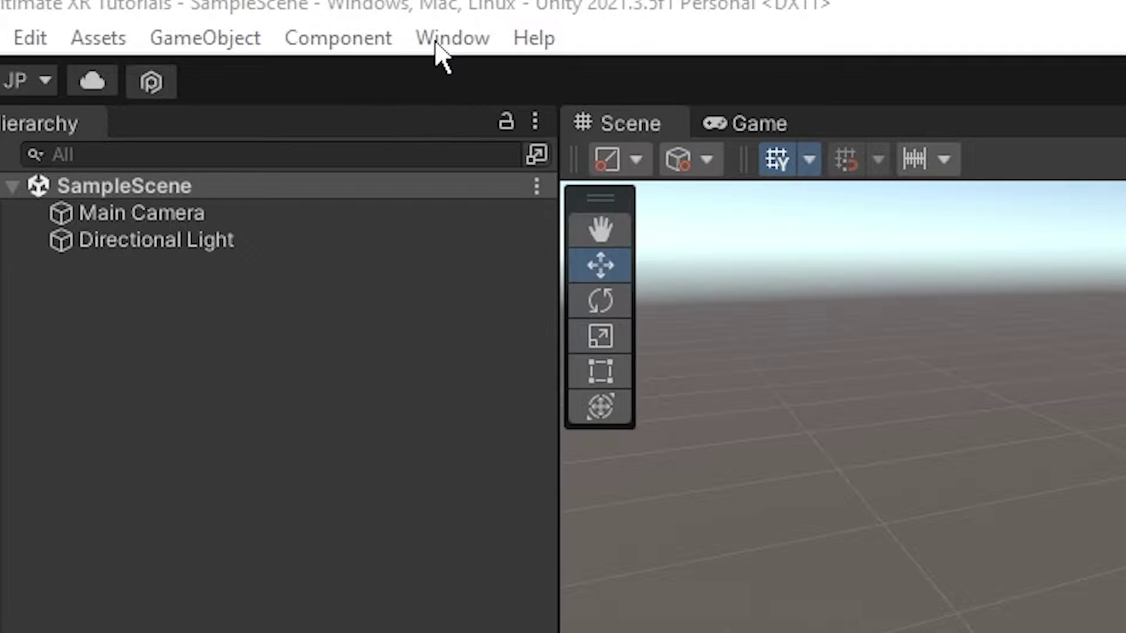
Install Universal RP 12.1.7 from the Unity Registry in the Package Manager.
click(174, 20)
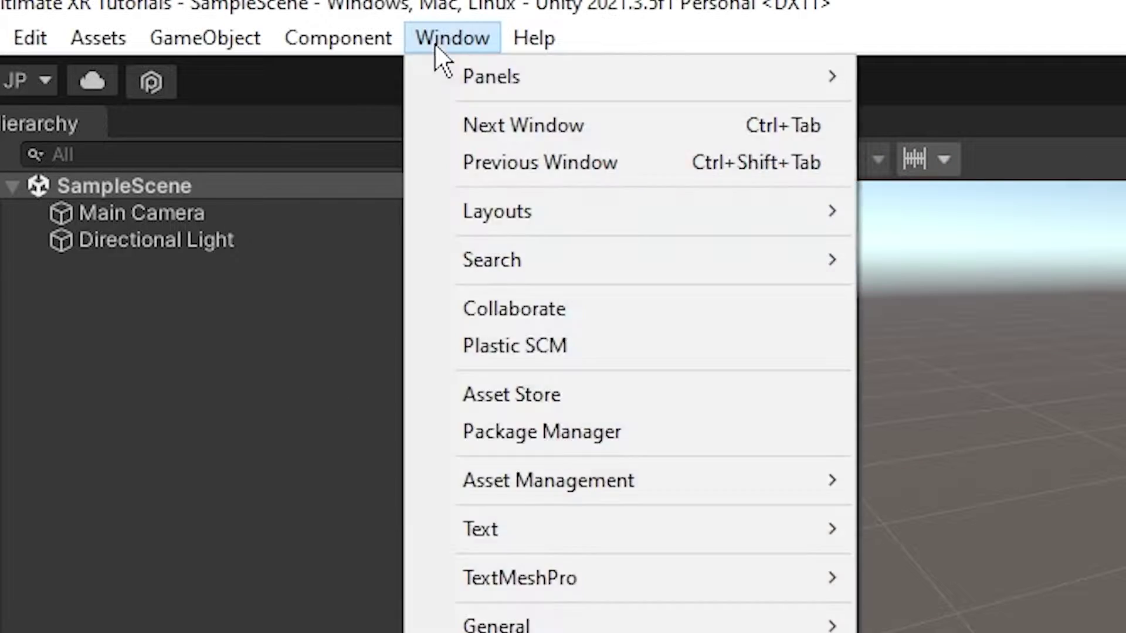
click(665, 432)
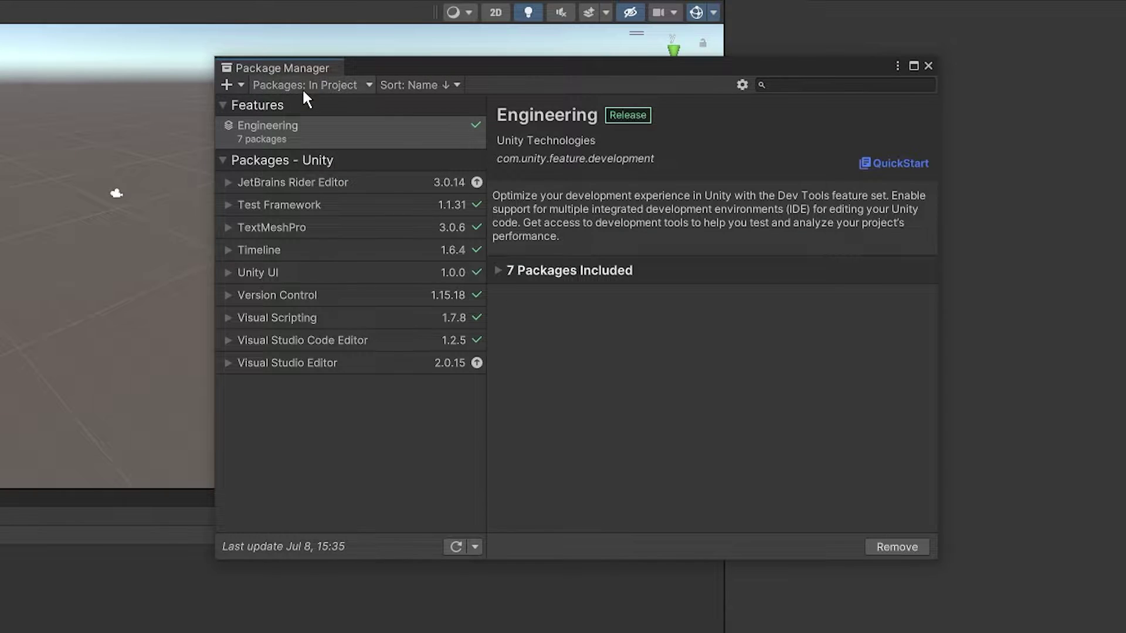
click(301, 85)
click(309, 107)
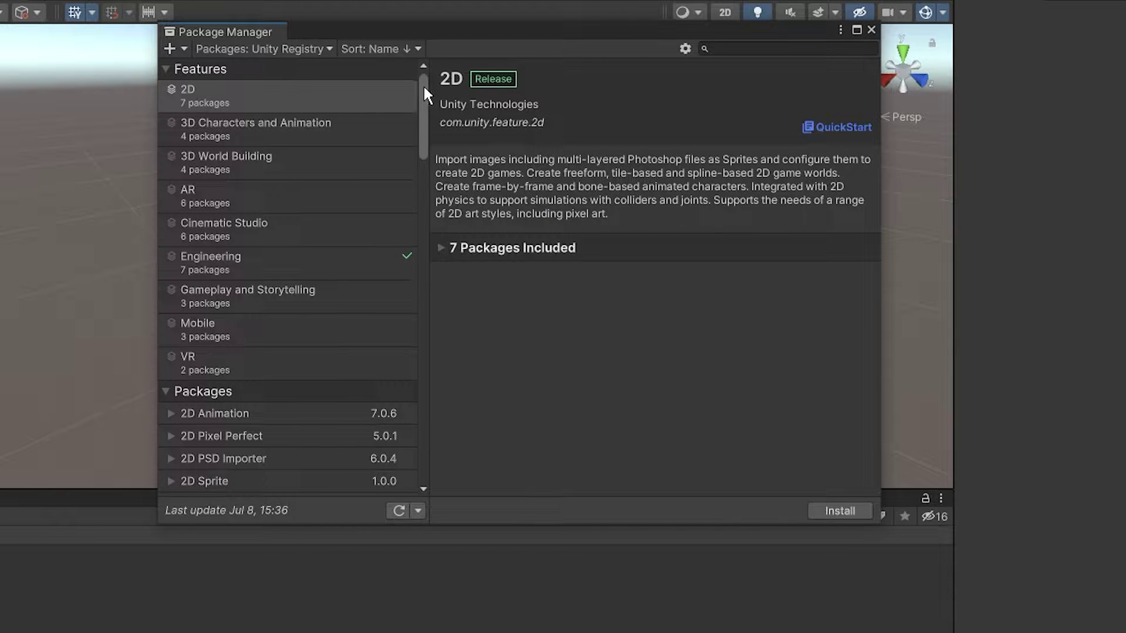
drag(423, 83, 419, 380)
click(249, 491)
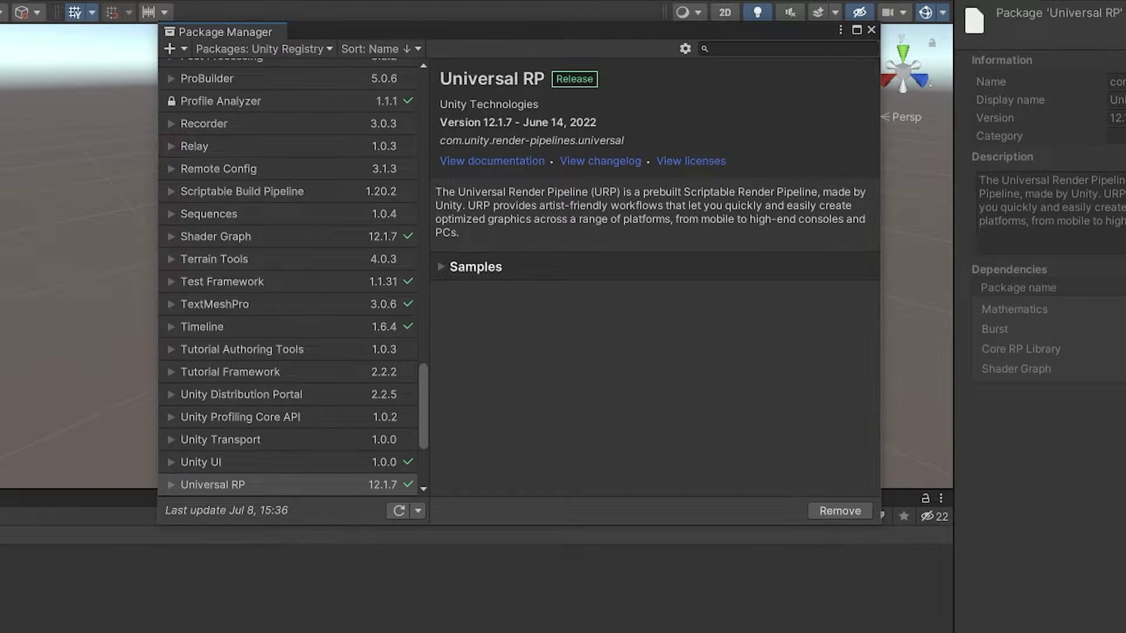
scroll(315, 377, down, 3)
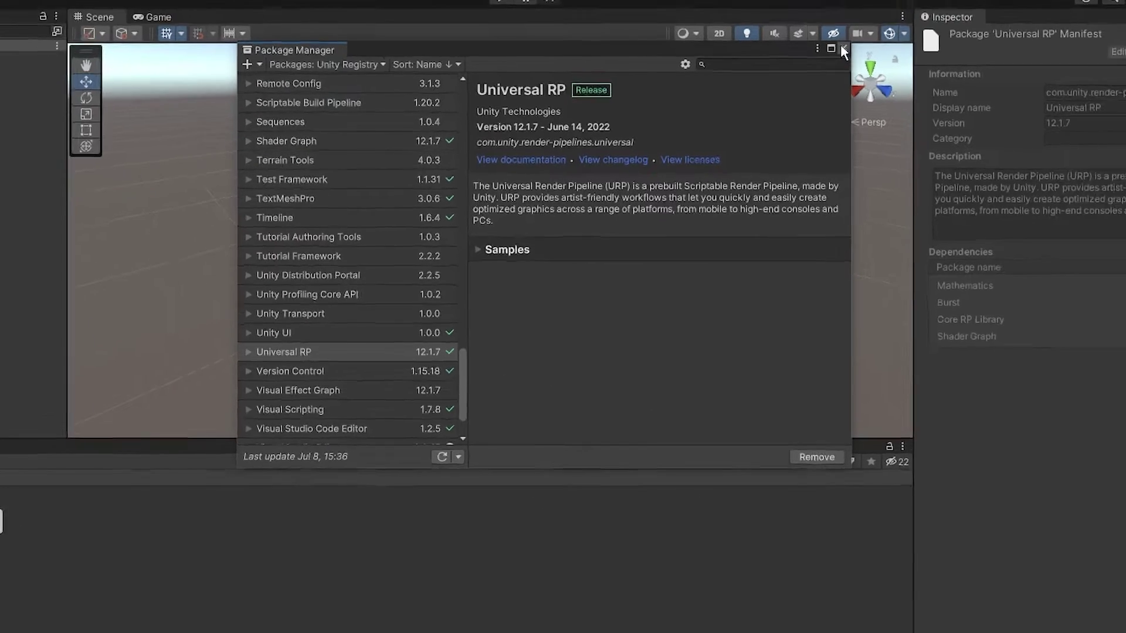
click(871, 29)
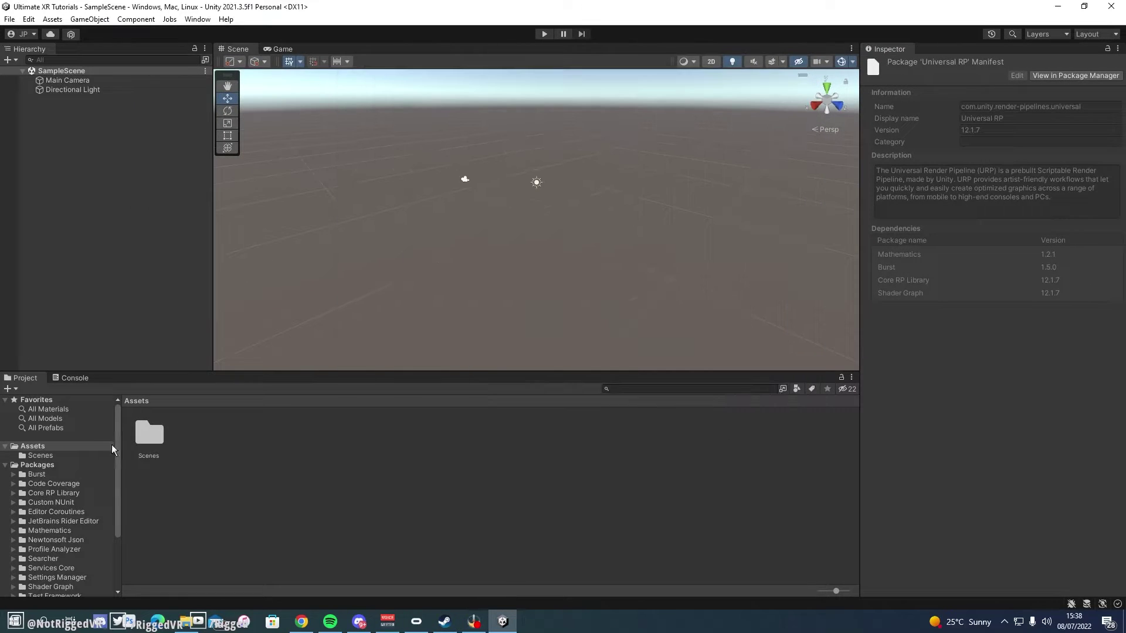
Create a folder named URP in Assets and open it.
right_click(214, 440)
mouse_move(287, 142)
click(480, 37)
text(U)
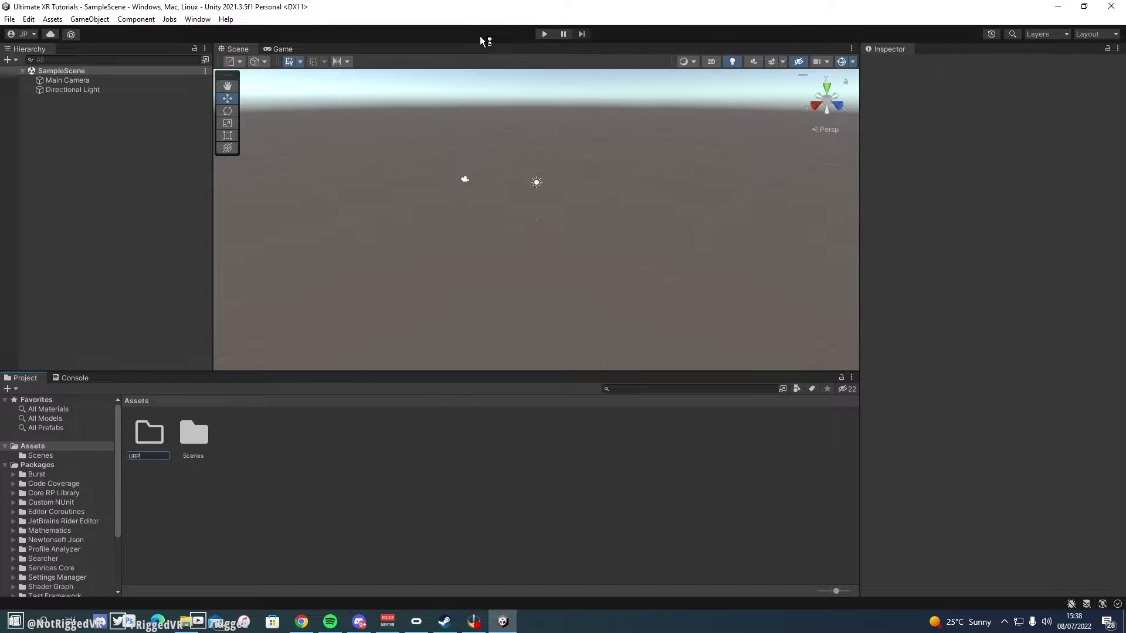
text(RP)
key(Return)
double_click(200, 437)
Create a URP Asset (with Universal Renderer) inside the URP folder.
right_click(199, 442)
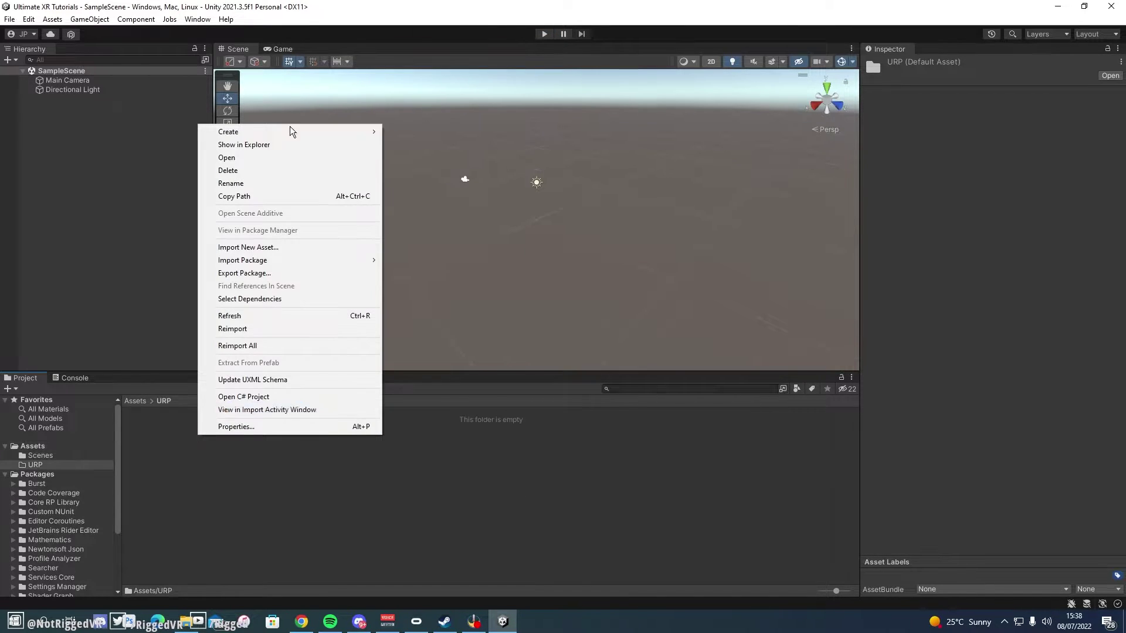
mouse_move(275, 136)
mouse_move(415, 625)
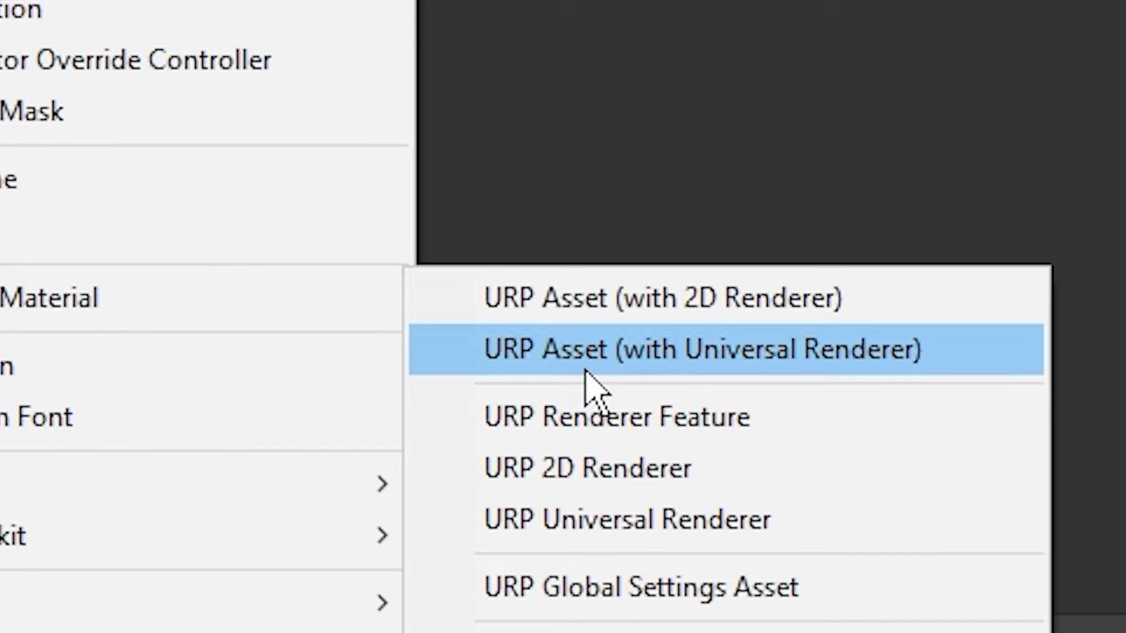
click(585, 370)
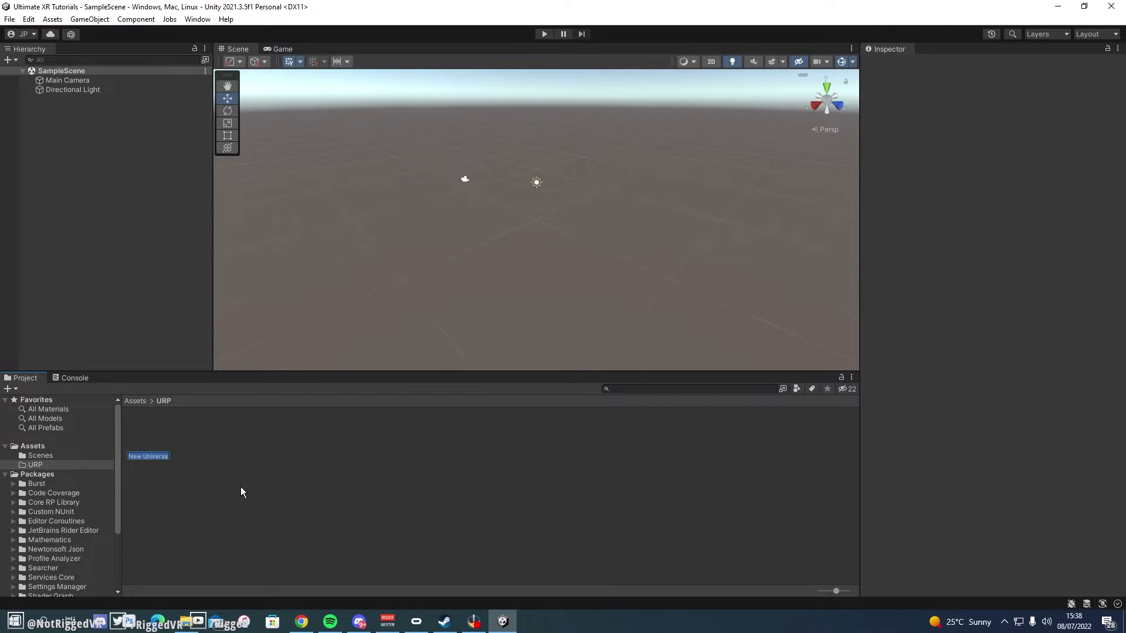
Inspect the new pipeline asset's Quality settings and its Universal Renderer asset.
click(150, 435)
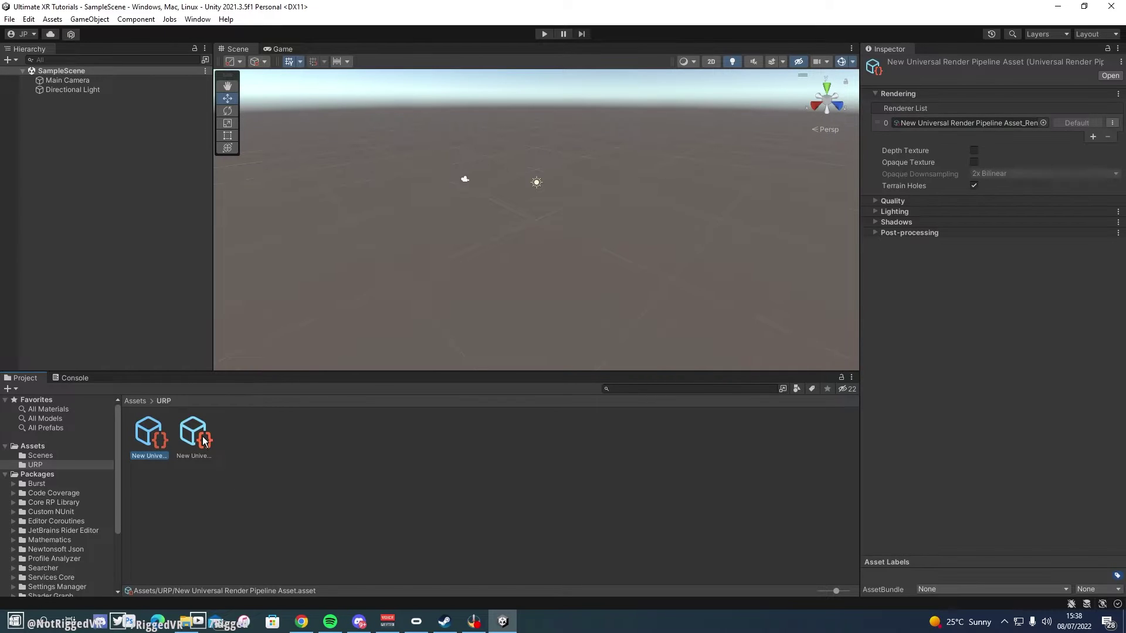
click(892, 201)
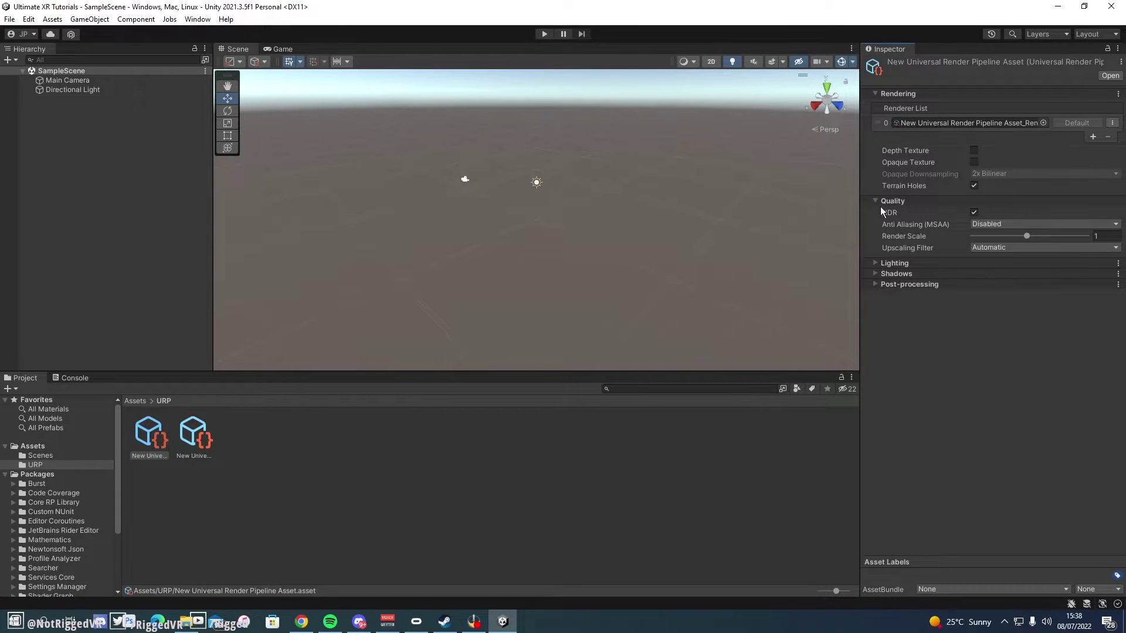
click(890, 206)
click(202, 451)
click(151, 446)
Set the Quality settings' Render Pipeline Asset to the new Universal Render Pipeline asset.
click(29, 20)
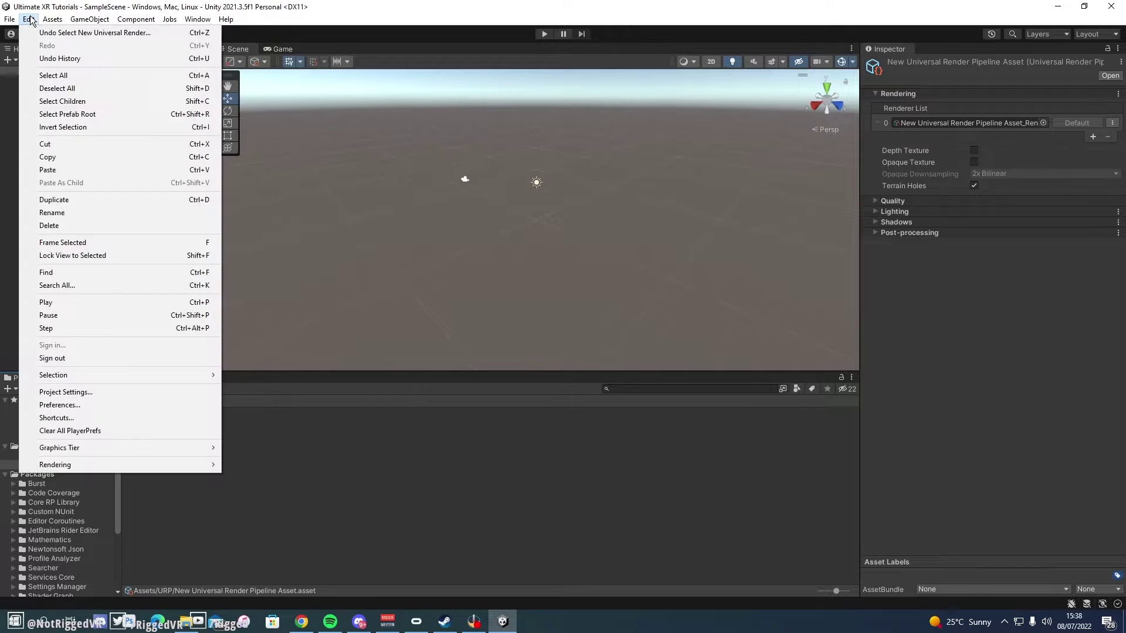
click(65, 392)
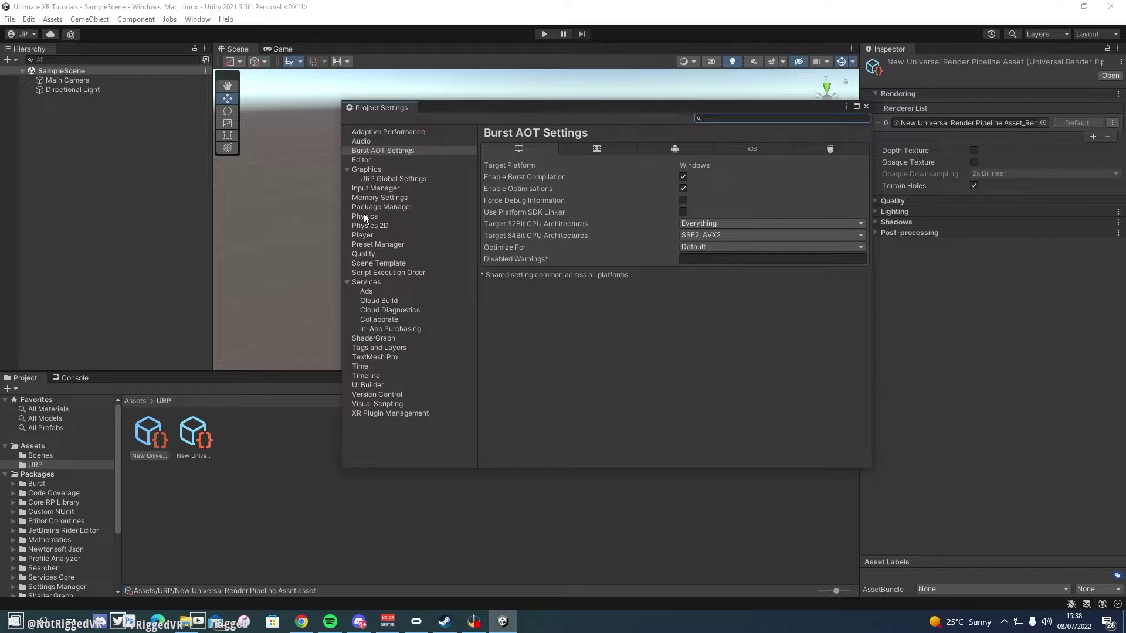
click(364, 254)
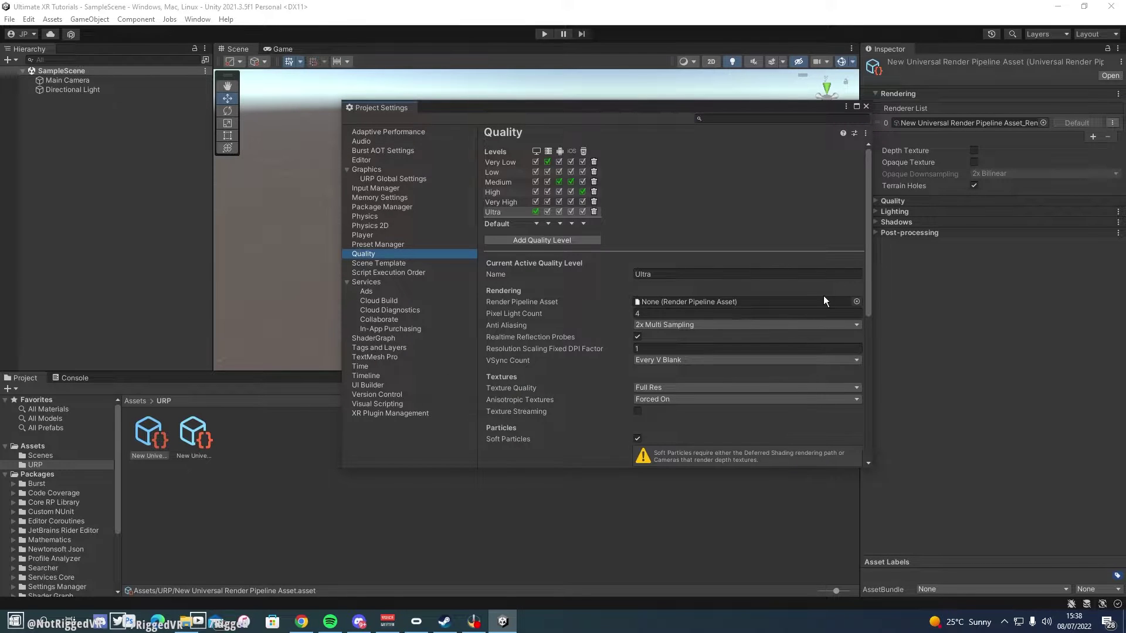
click(856, 302)
click(918, 351)
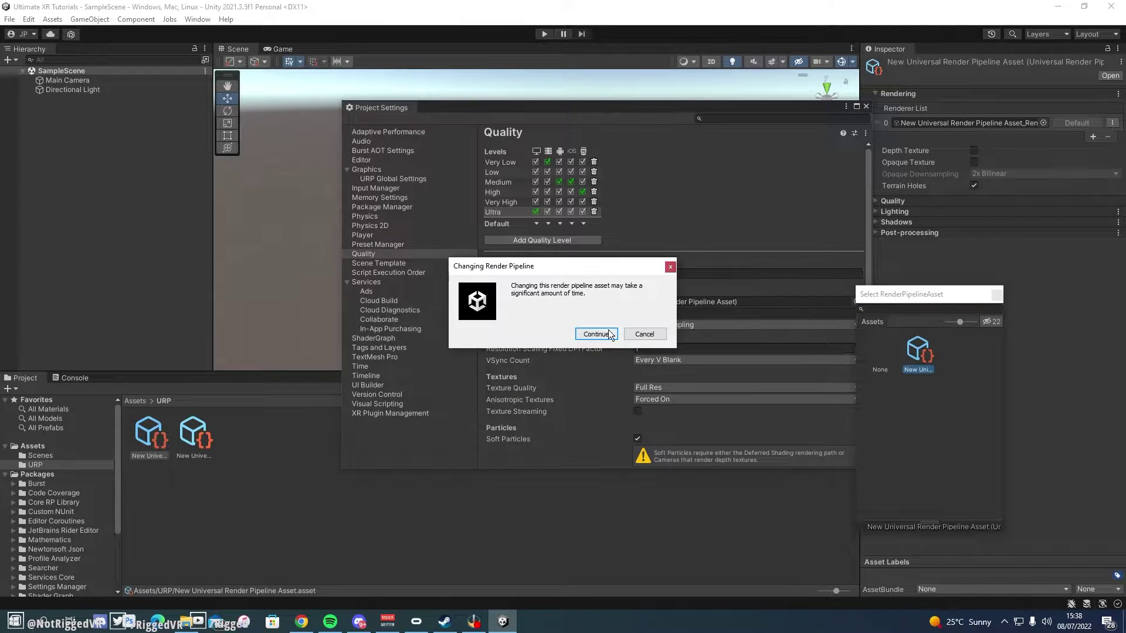
click(605, 334)
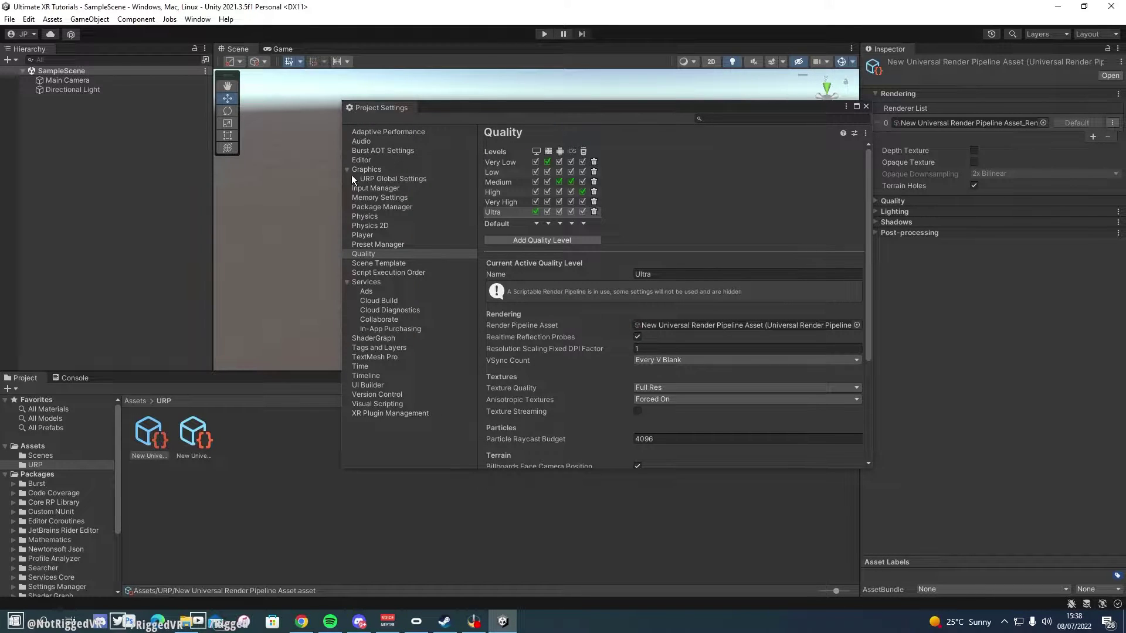
Set the Graphics Scriptable Render Pipeline asset to the new URP asset as well.
click(365, 169)
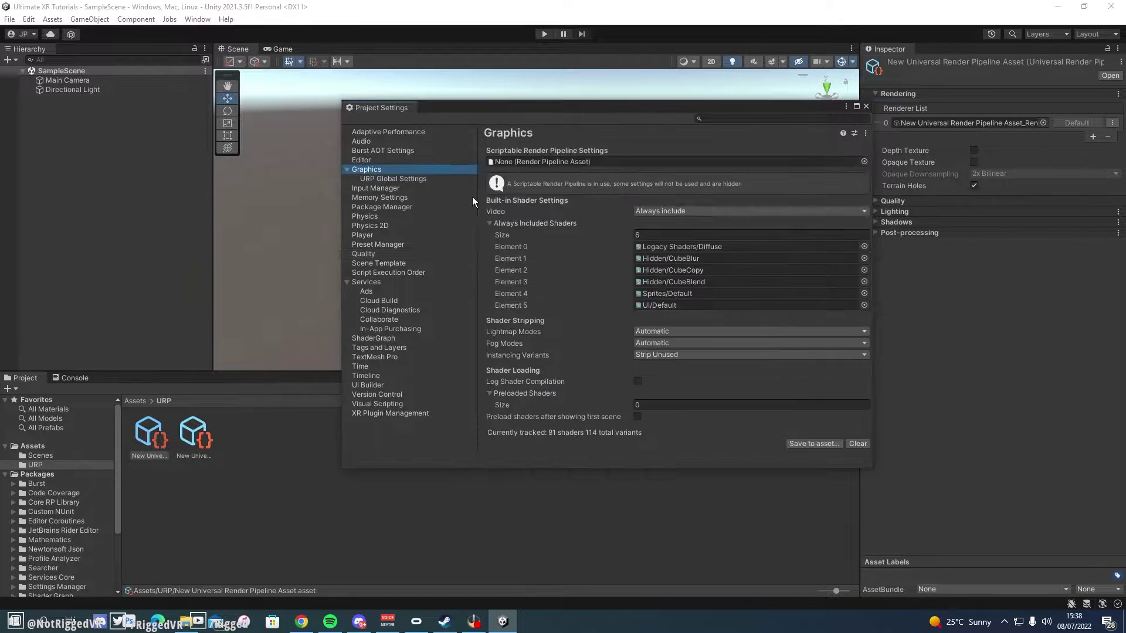
click(864, 161)
click(931, 211)
click(599, 334)
click(866, 106)
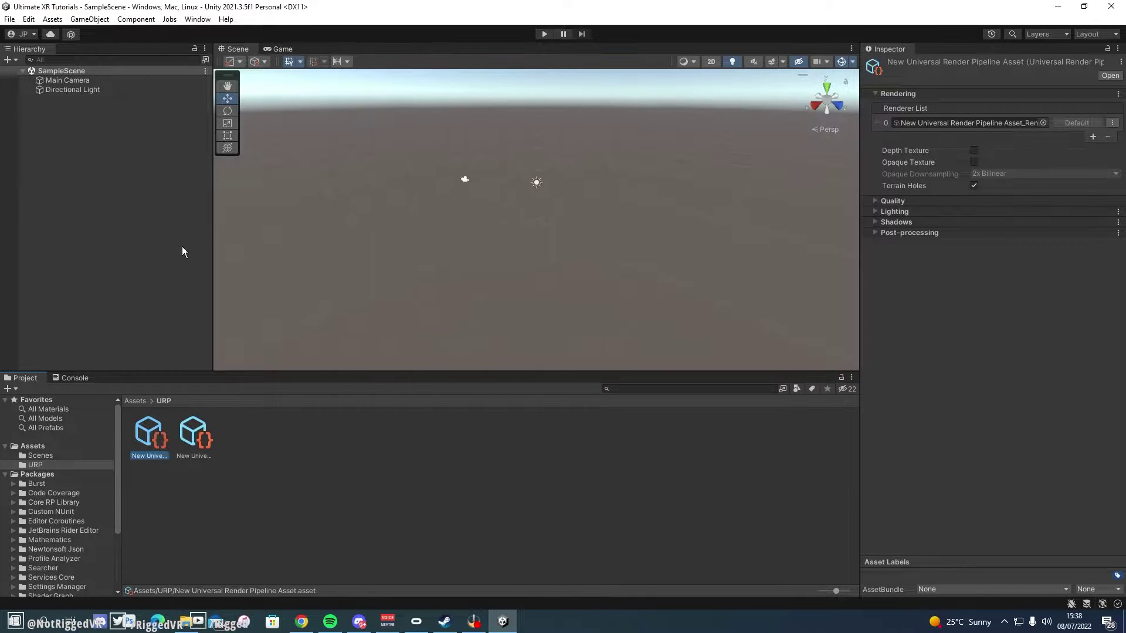
Add a test cube to the hierarchy and frame it in the Scene view.
right_click(125, 240)
mouse_move(176, 393)
click(311, 394)
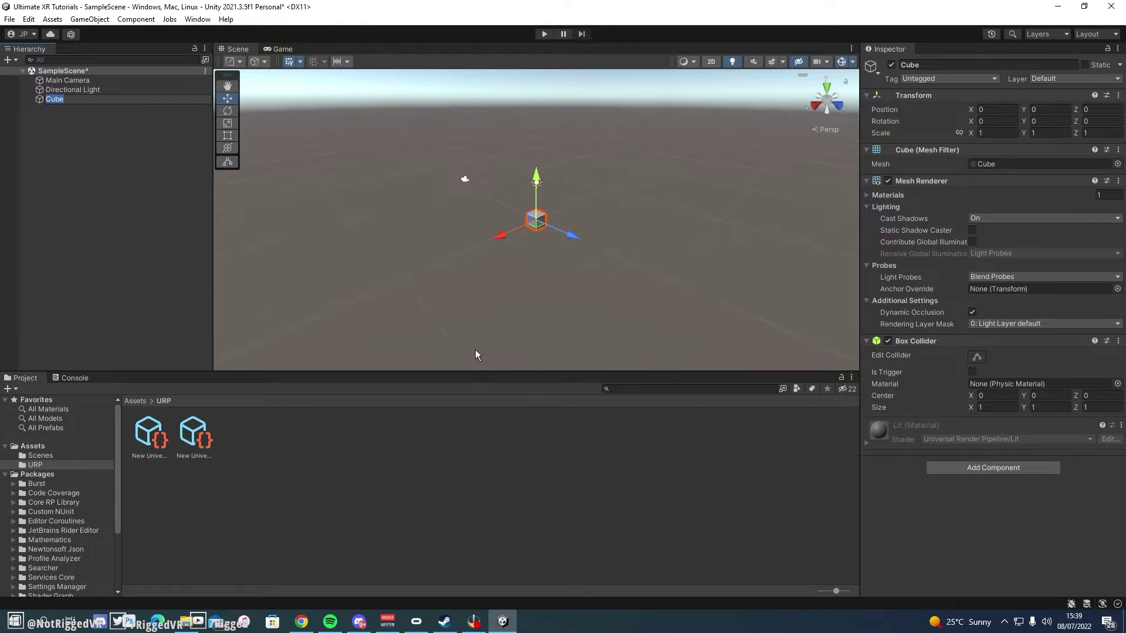
key(f)
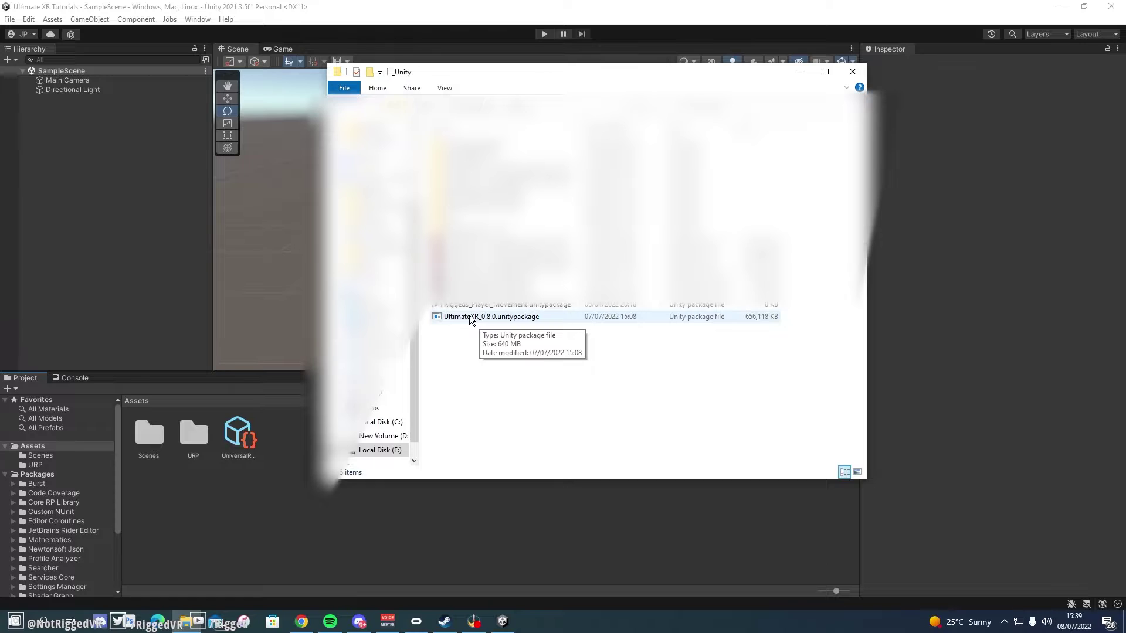
Import all files from UltimateXR_0.8.0.unitypackage and open the UltimateXR folder in Assets.
drag(479, 320, 975, 378)
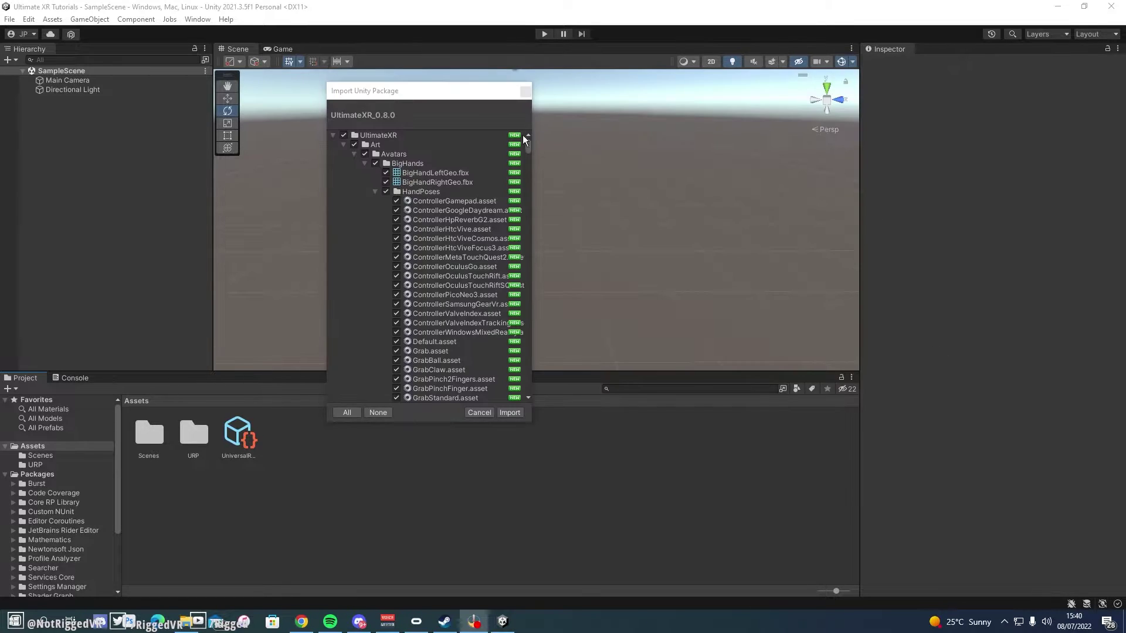
drag(524, 141, 530, 395)
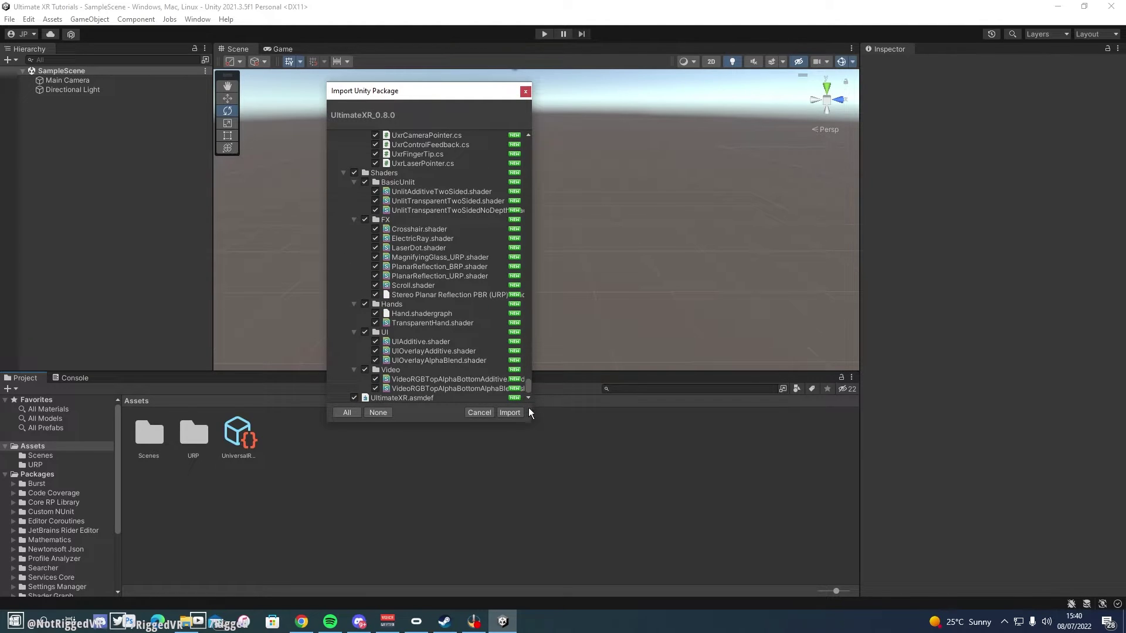
click(523, 411)
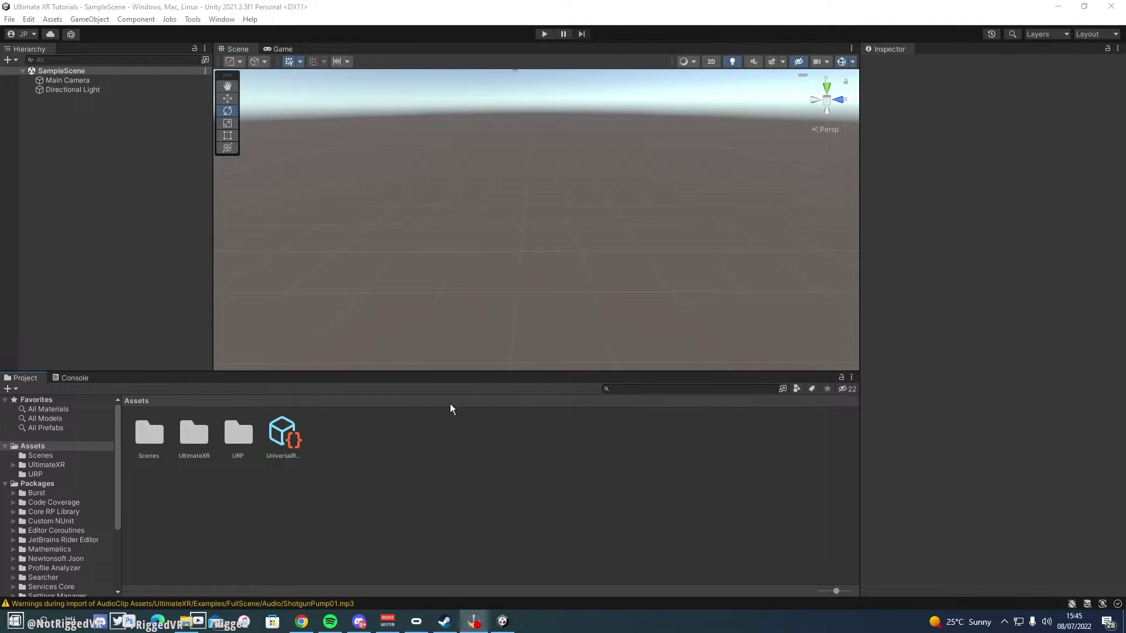
double_click(206, 441)
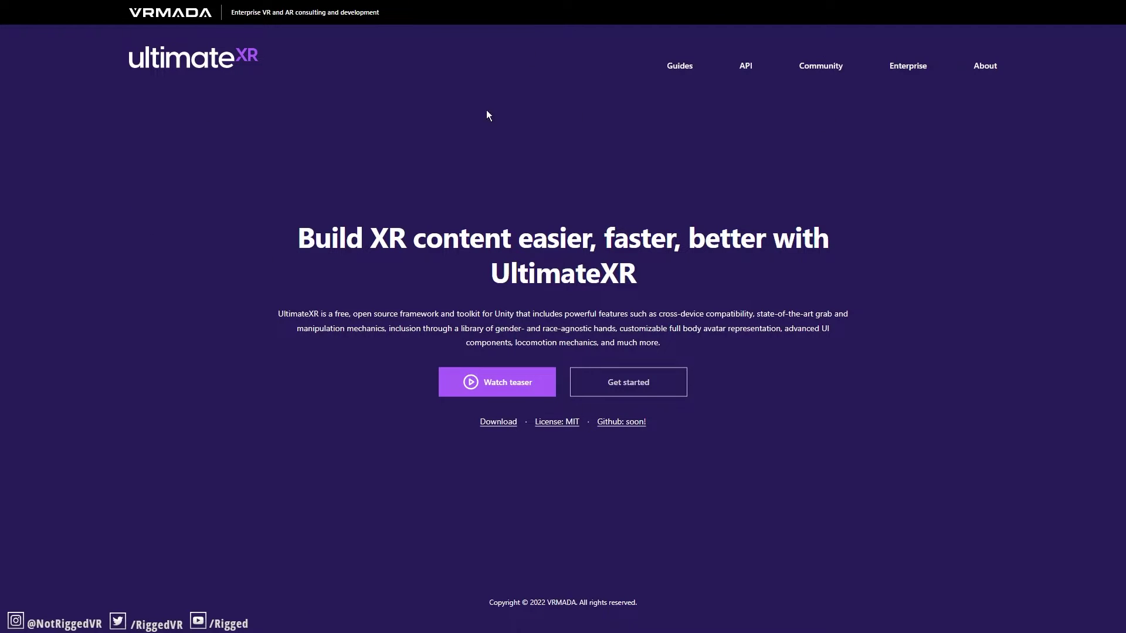
Open the Getting started guide and scroll down to the XR Plug-in Management section.
click(678, 67)
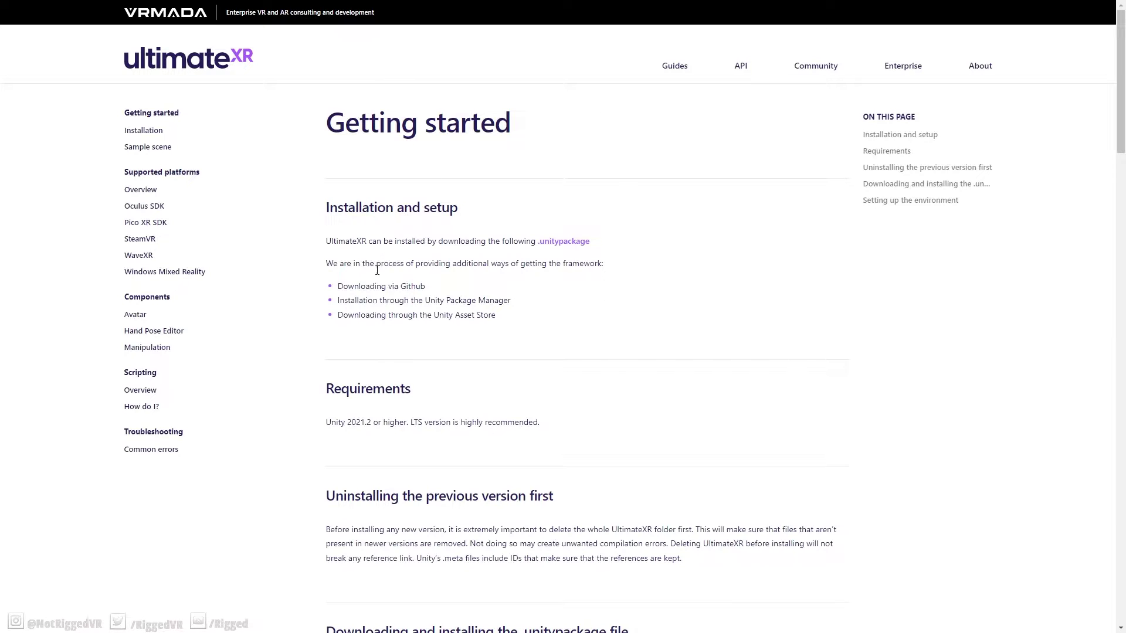
scroll(376, 275, down, 6)
scroll(572, 294, down, 10)
scroll(572, 295, down, 1)
scroll(382, 302, down, 14)
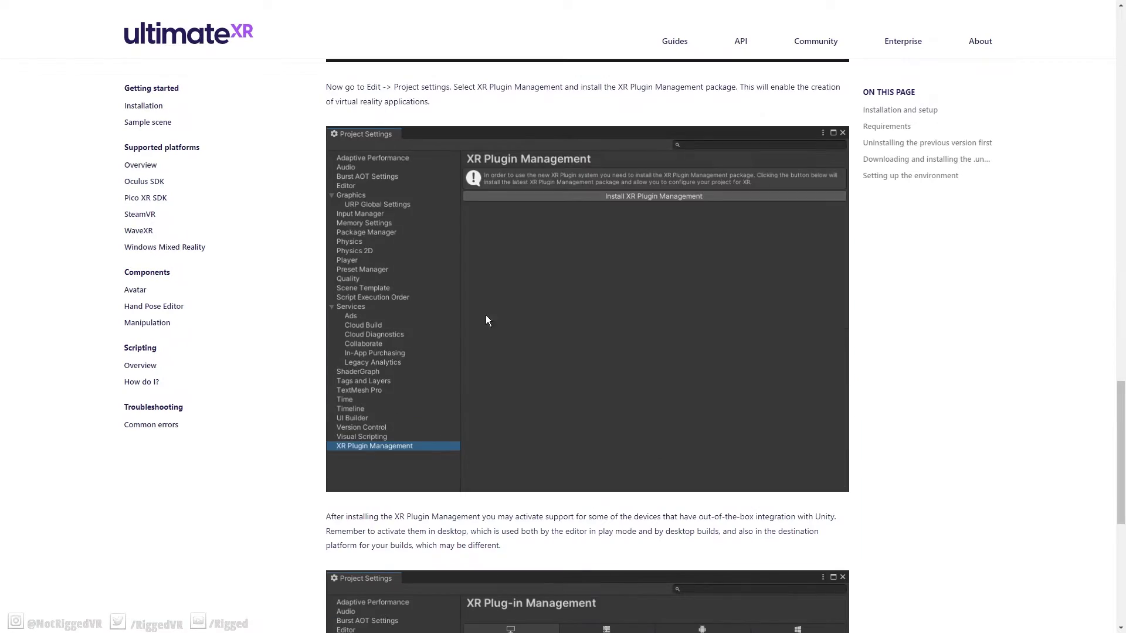
scroll(608, 125, down, 2)
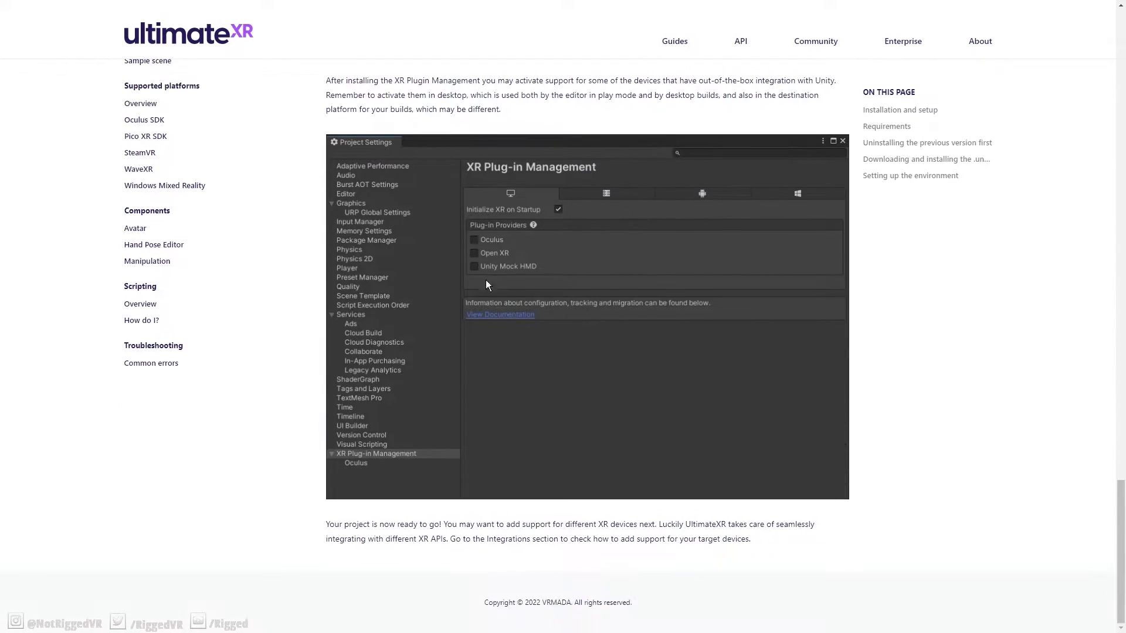
drag(301, 6, 710, 133)
Install XR Plugin Management from the XR Plugin Management page of Project Settings.
key(alt+Tab)
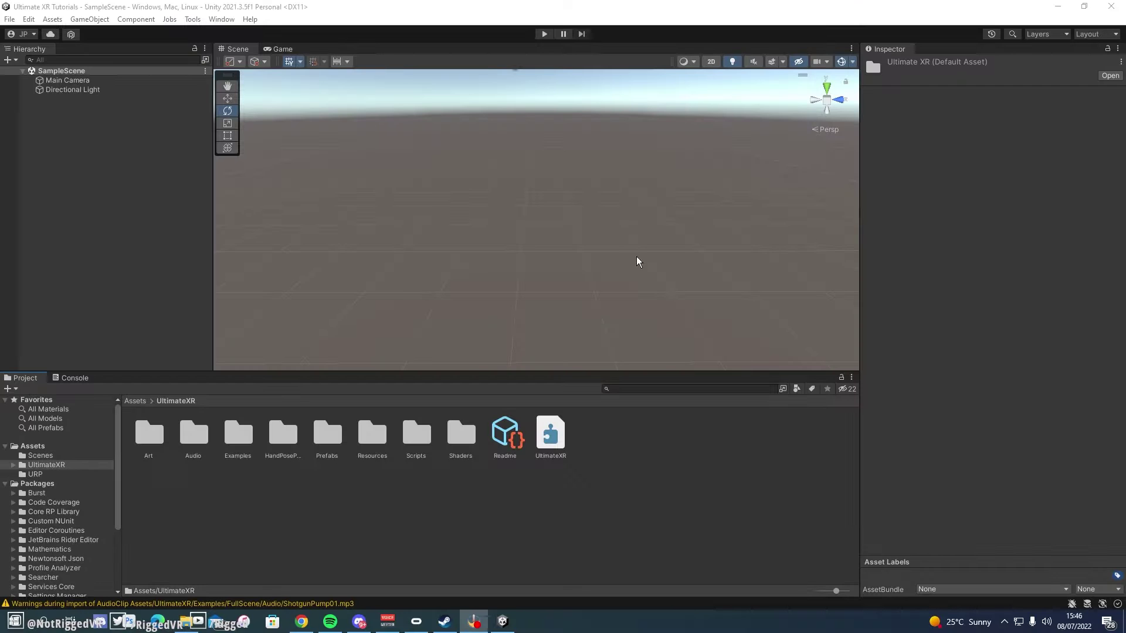
click(29, 19)
click(73, 394)
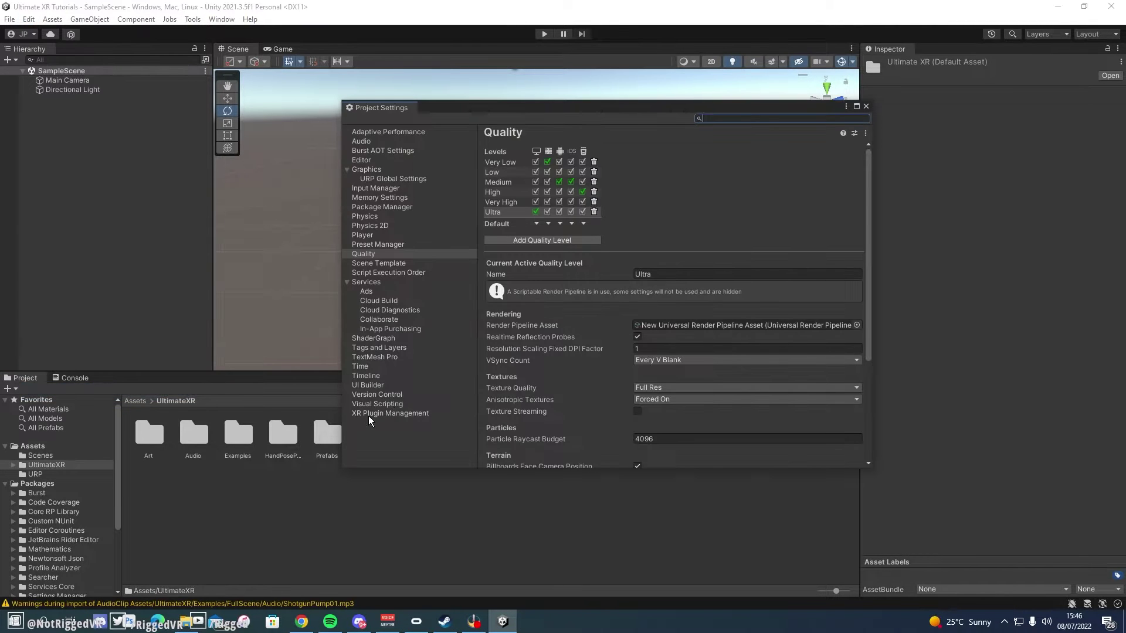
click(371, 414)
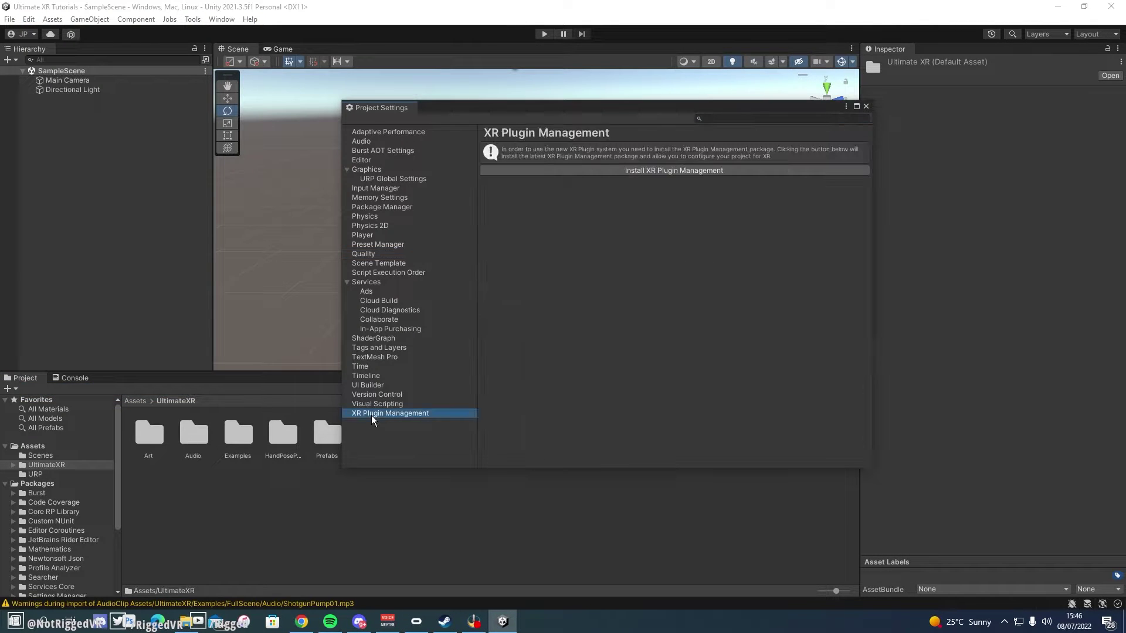
click(652, 171)
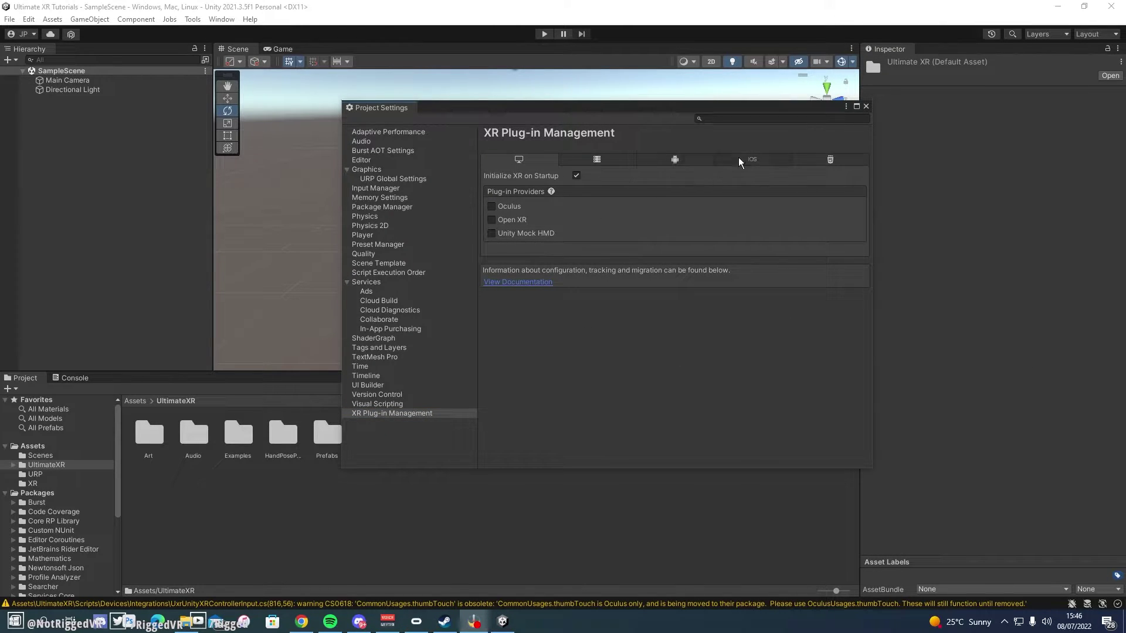
click(866, 107)
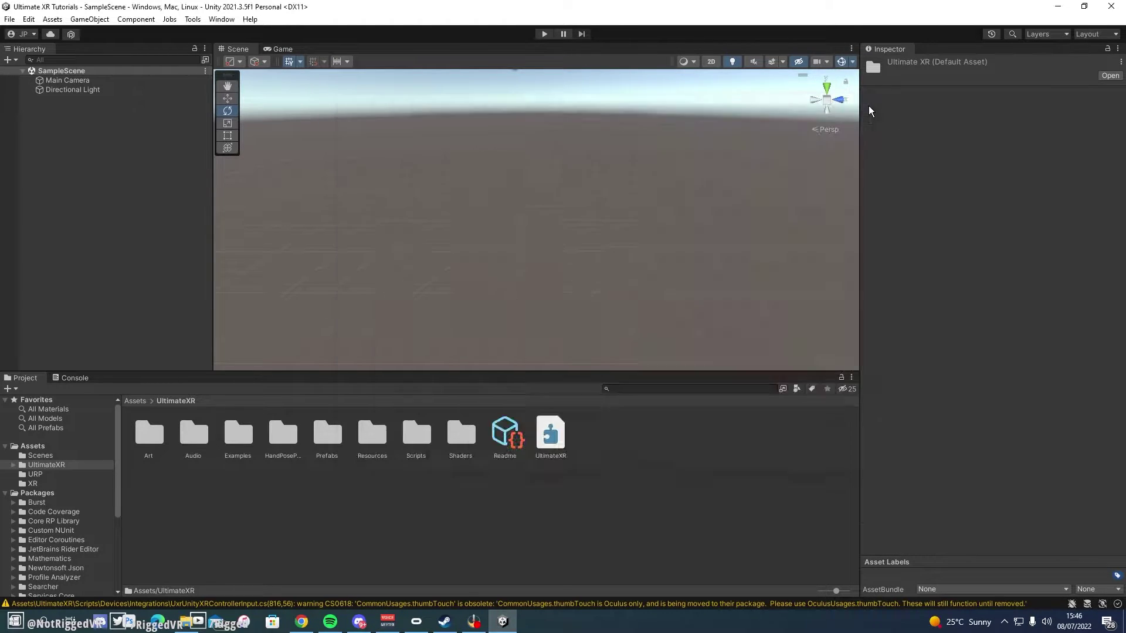
Open Tools > UltimateXR > SDK Manager, move it up and left, and return to Chrome.
click(193, 20)
mouse_move(226, 30)
click(319, 72)
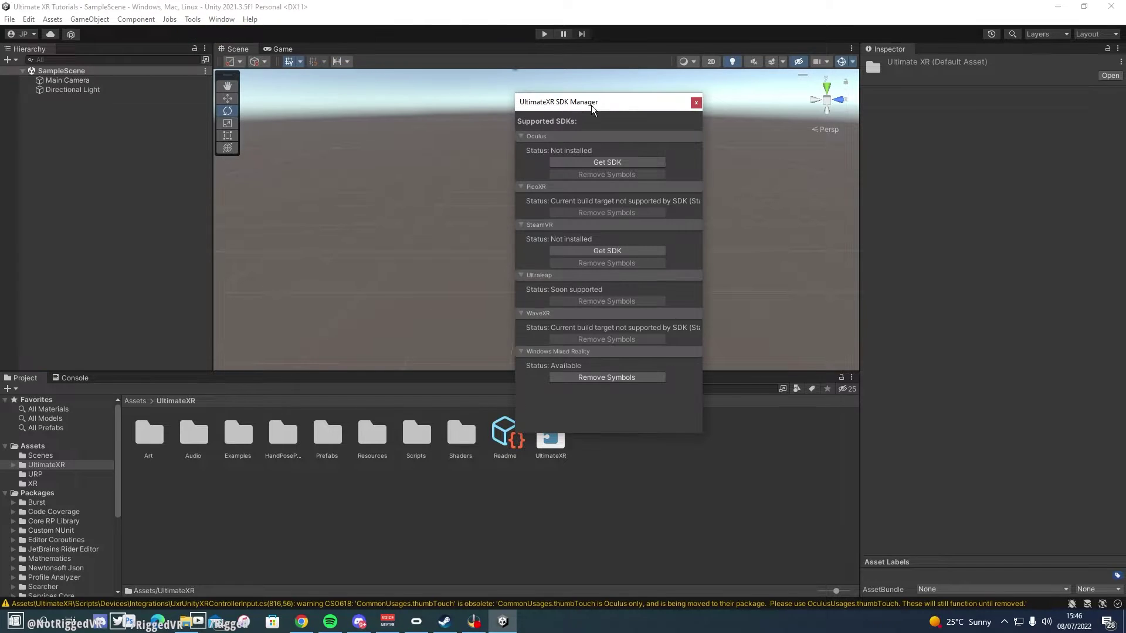
drag(599, 103, 470, 76)
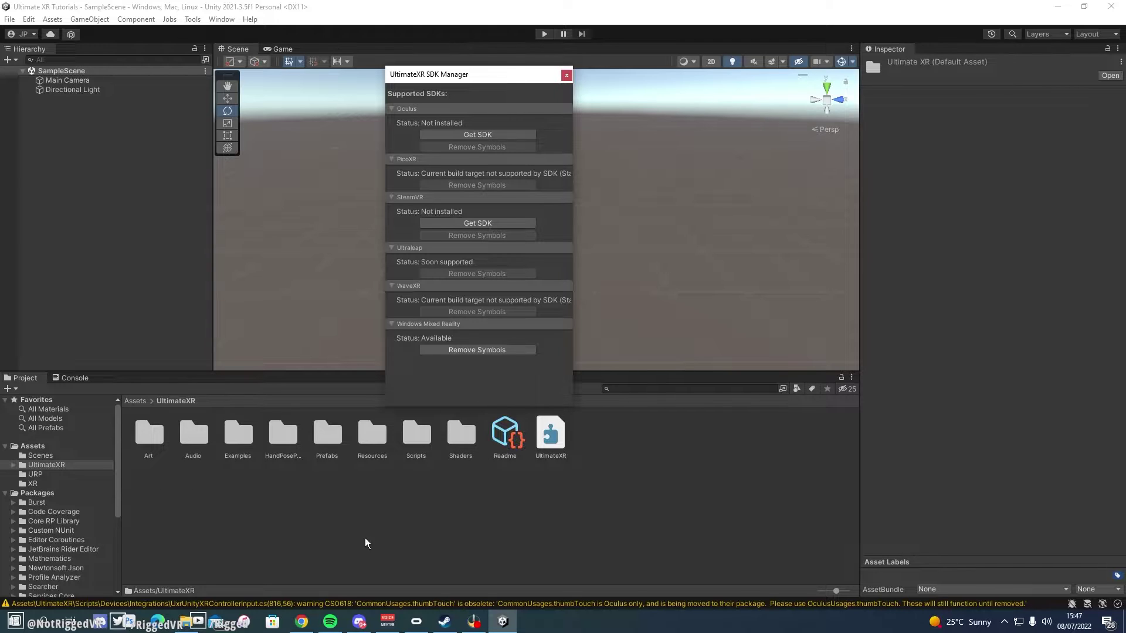
click(310, 620)
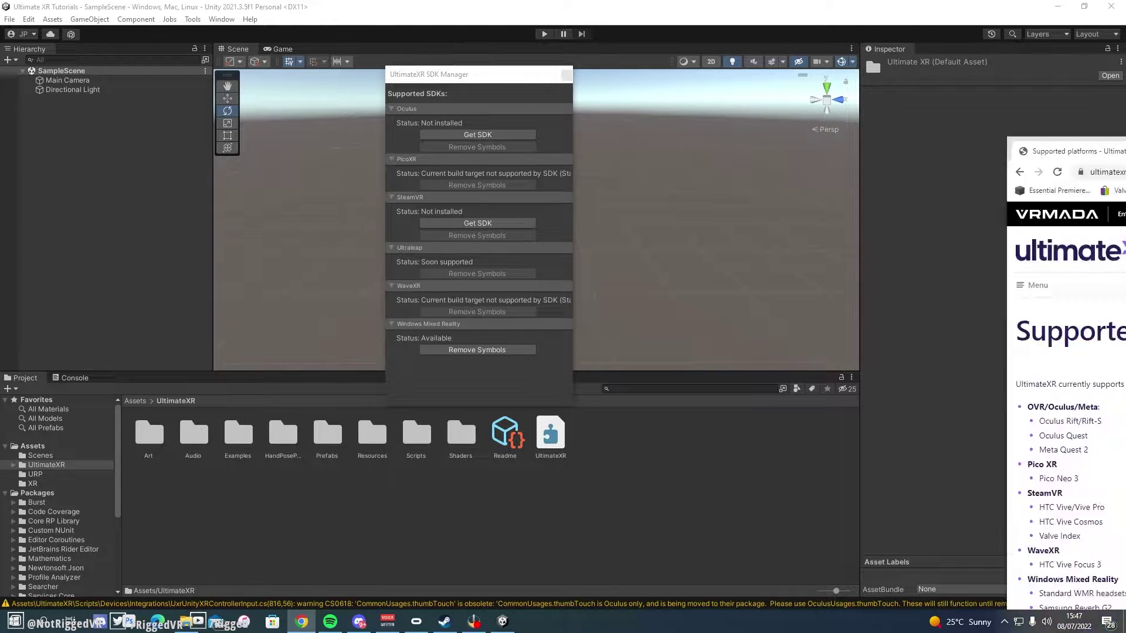
Read the Supported platforms page, highlighting the Oculus entry in the platform list.
scroll(366, 262, down, 3)
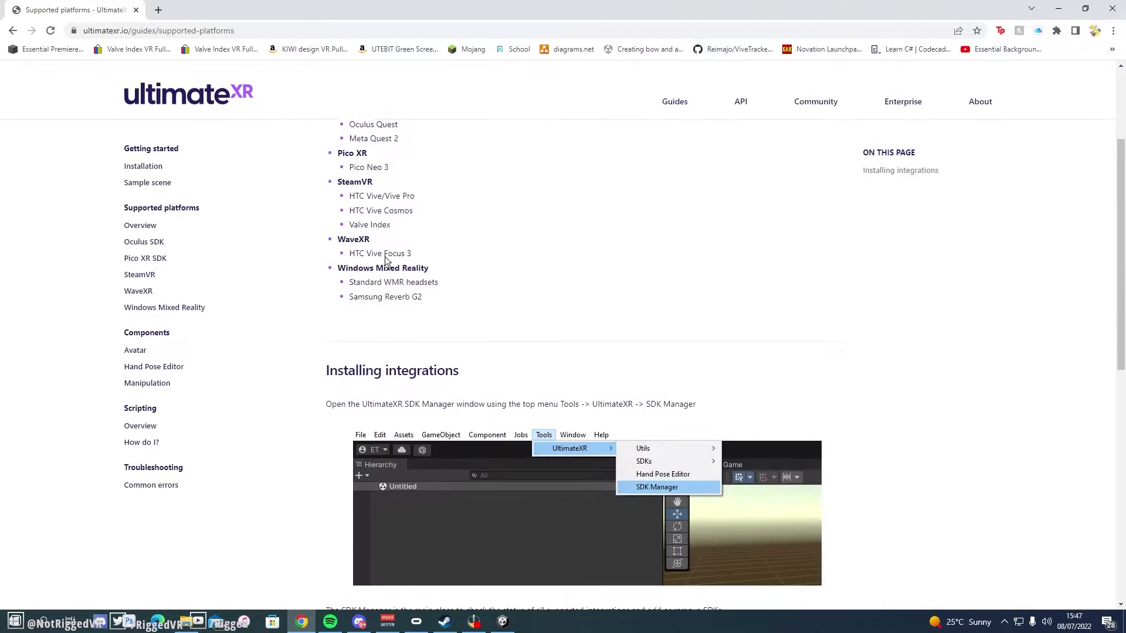
scroll(366, 262, up, 2)
drag(348, 216, 459, 222)
click(367, 230)
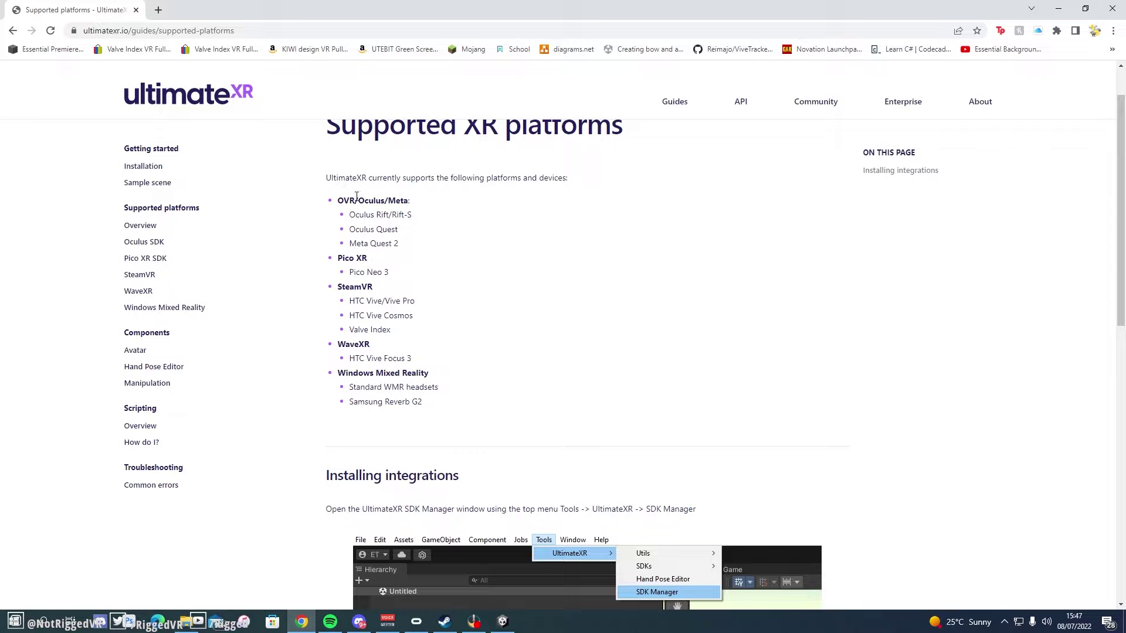
double_click(368, 201)
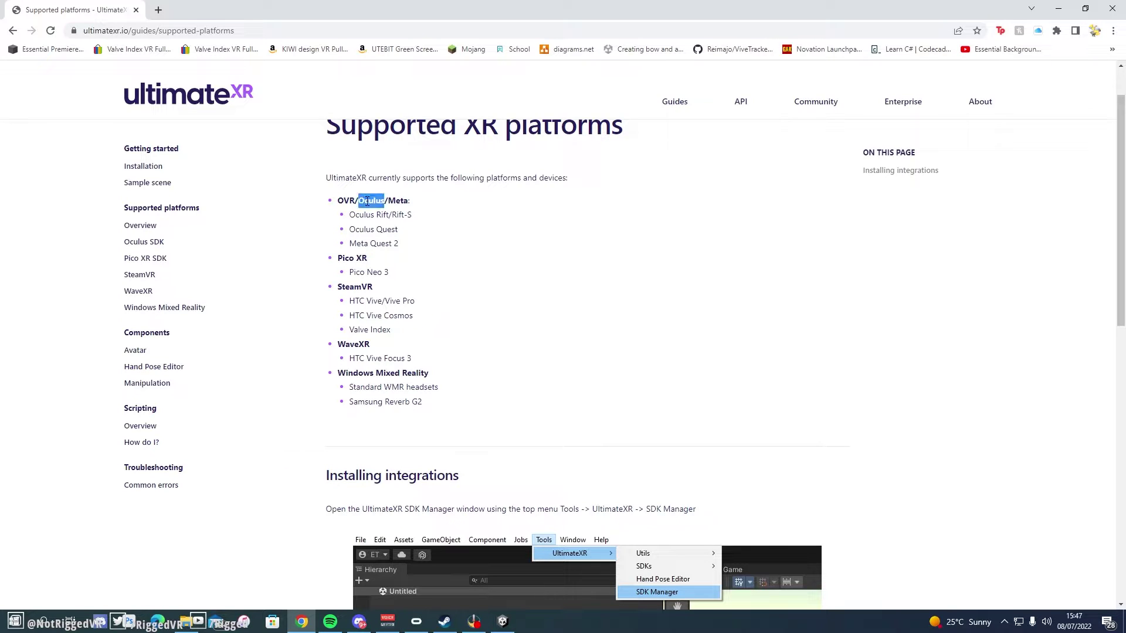
click(394, 277)
Read on through the HTC Vive, Vive Focus 3 and WaveXR entries and the Oculus/Meta heading.
scroll(333, 267, down, 1)
drag(404, 276, 349, 240)
click(351, 256)
click(400, 258)
click(371, 270)
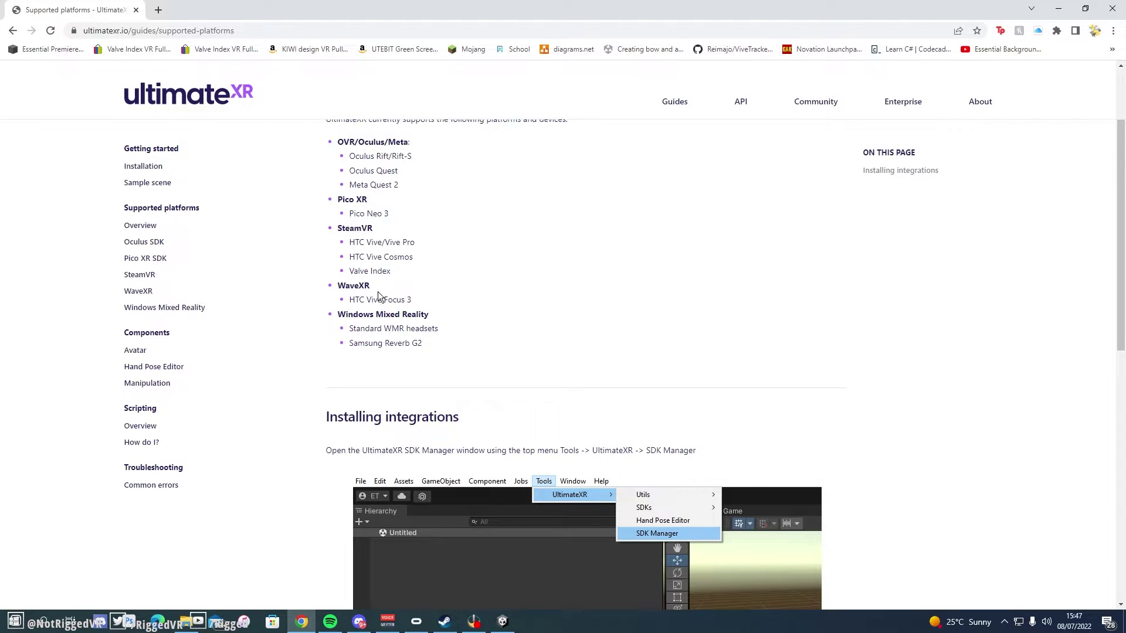
drag(364, 296, 325, 290)
click(370, 367)
double_click(357, 141)
click(276, 188)
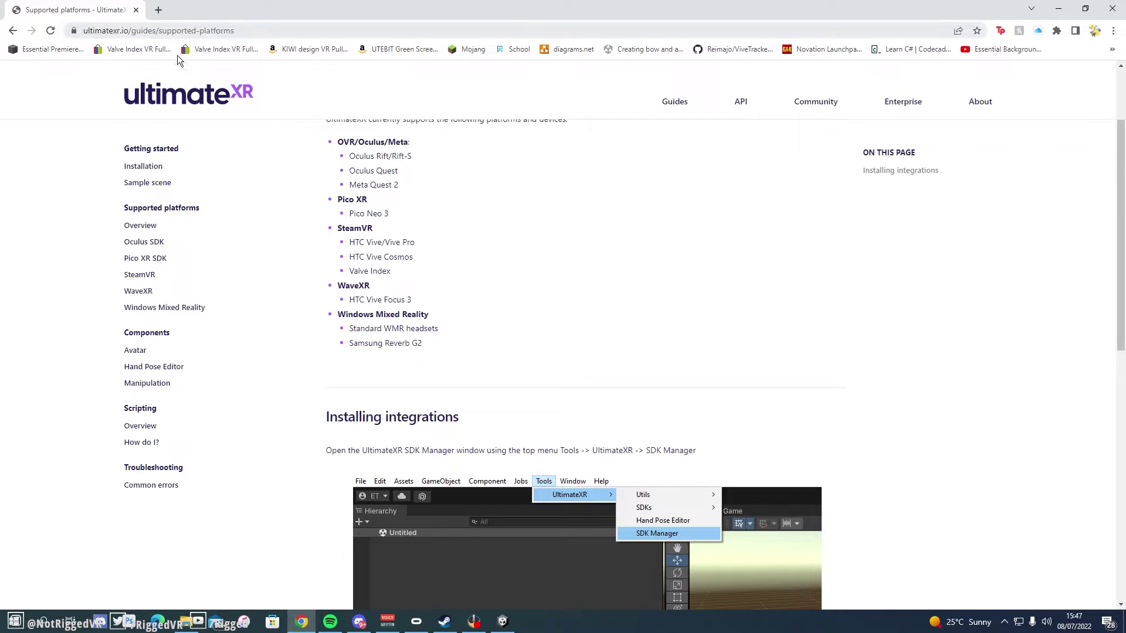
click(143, 243)
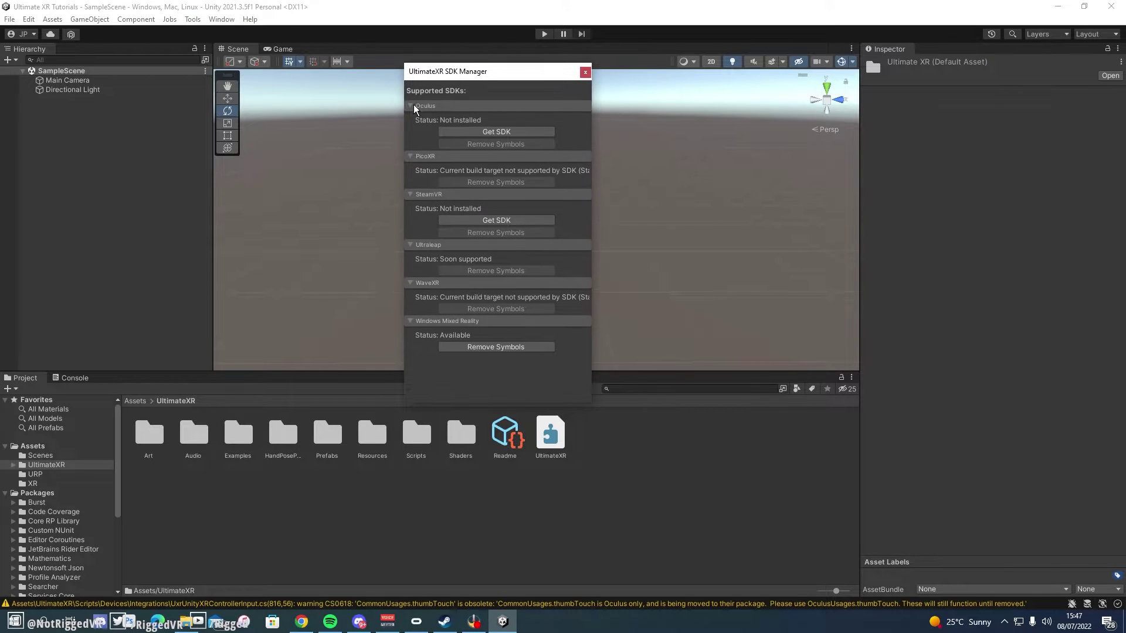
click(463, 132)
click(602, 335)
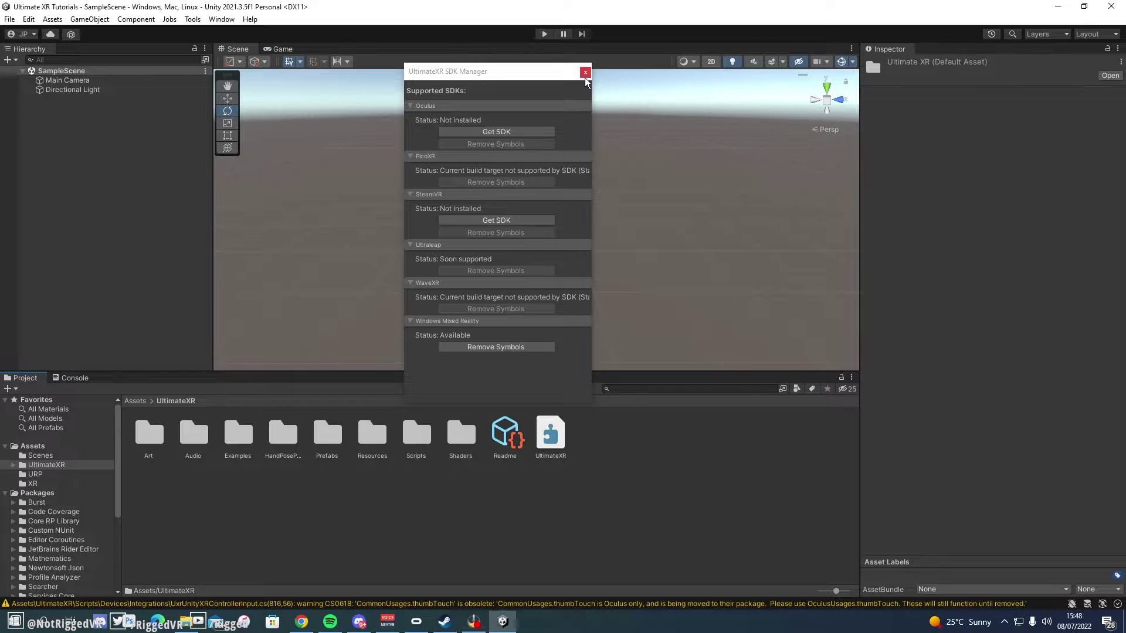
Close the SDK Manager and show My Assets in the Package Manager.
click(585, 72)
click(221, 19)
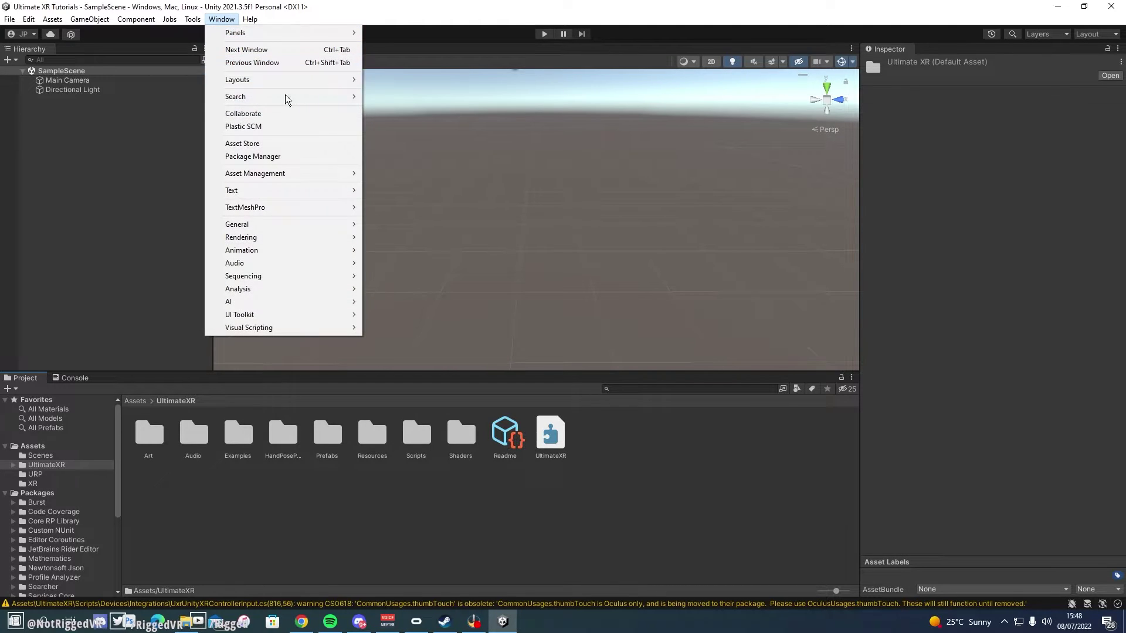
click(283, 156)
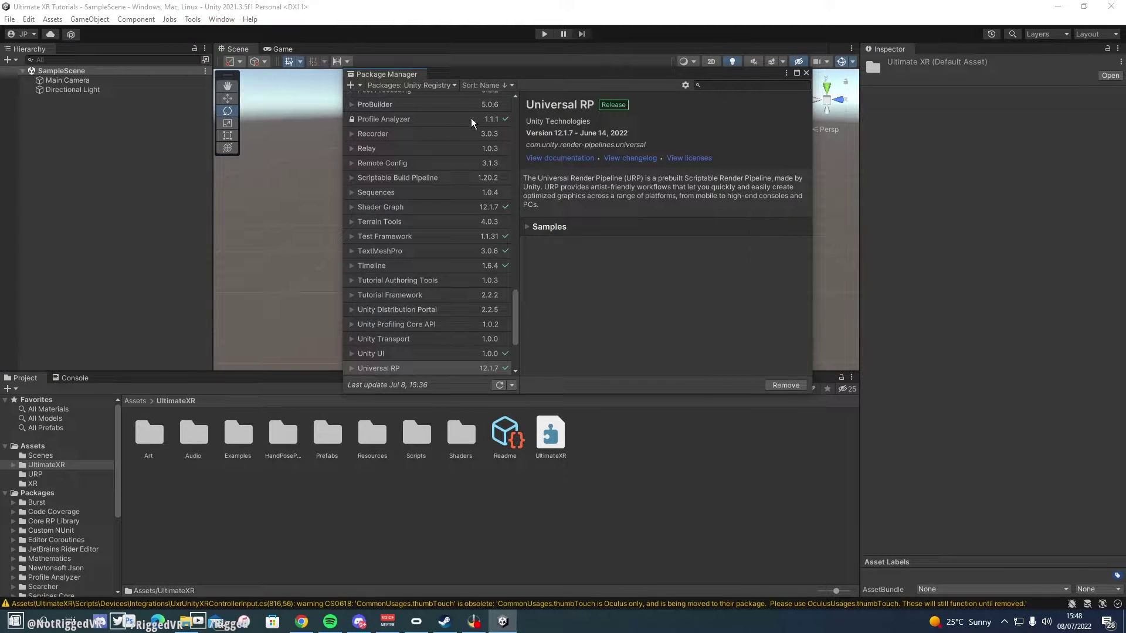
click(410, 86)
click(448, 129)
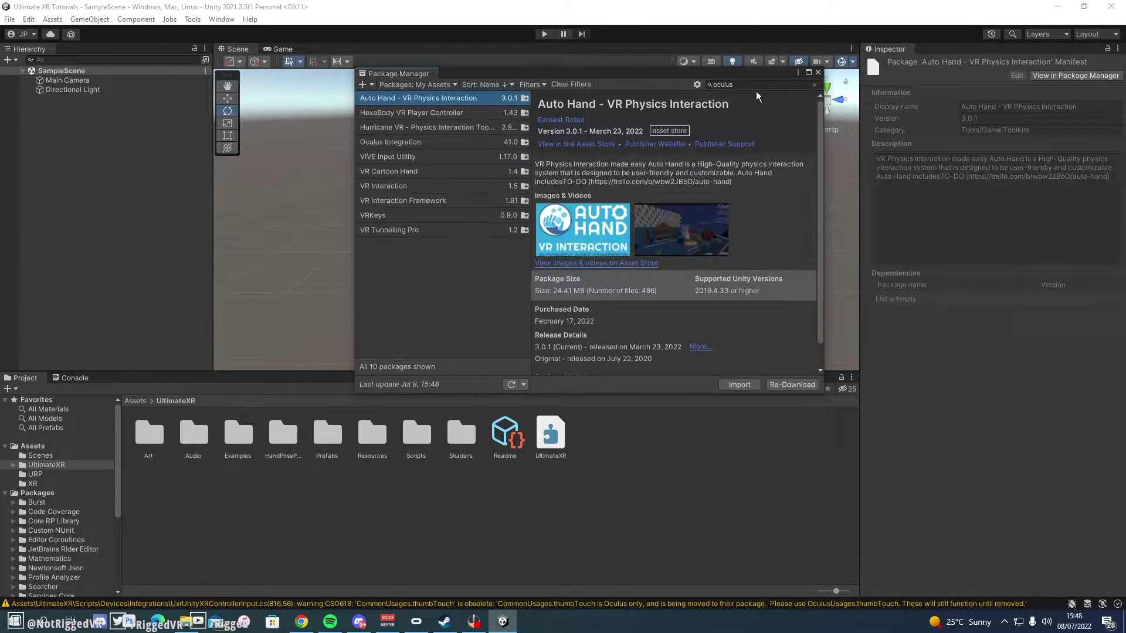
Search 'oculus', select Oculus Integration, review its release details and import it.
text(oculus)
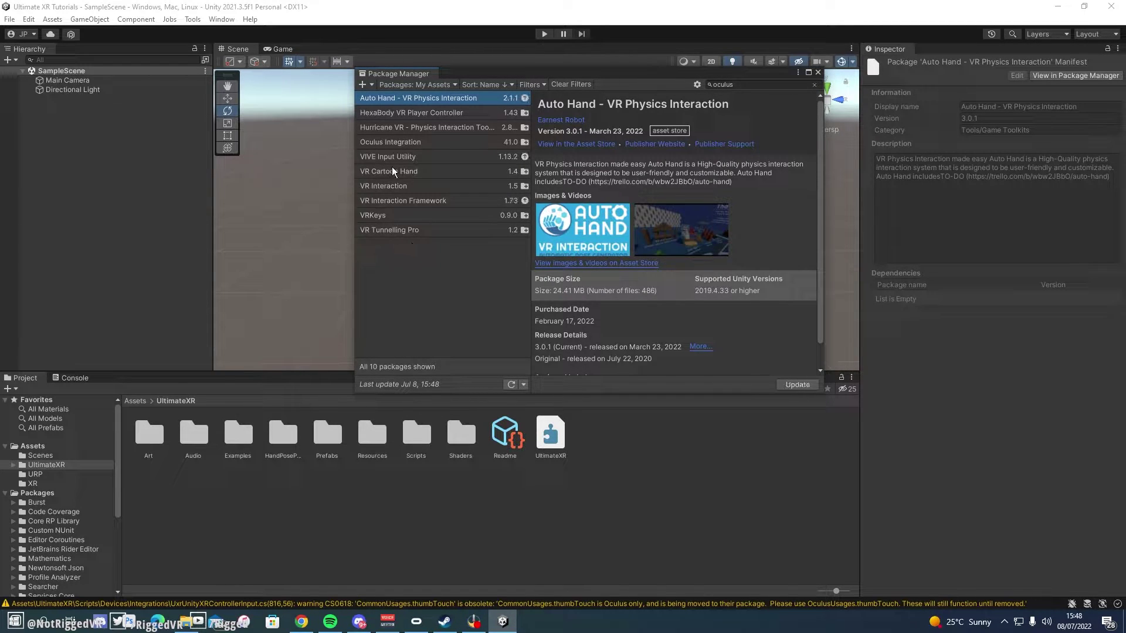
click(396, 142)
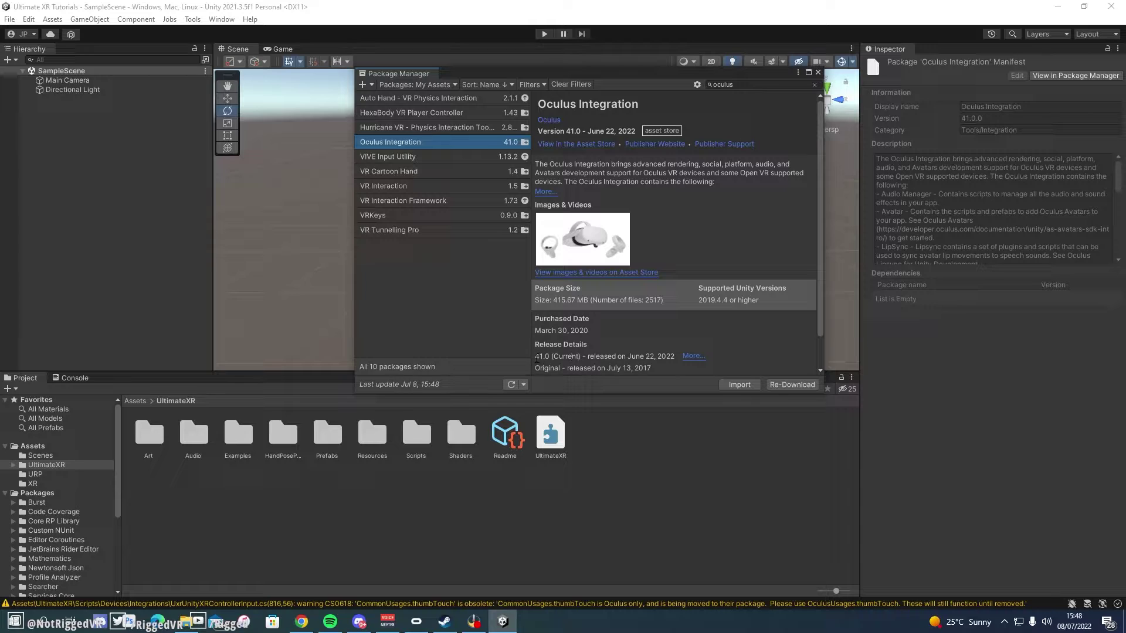
double_click(560, 358)
triple_click(614, 370)
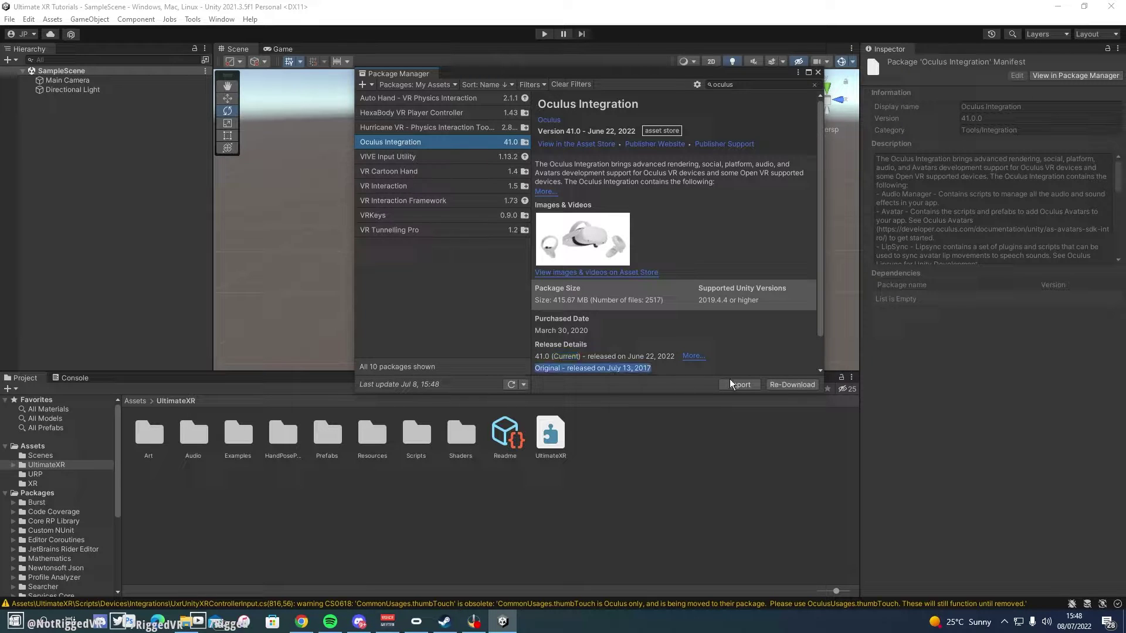
click(717, 374)
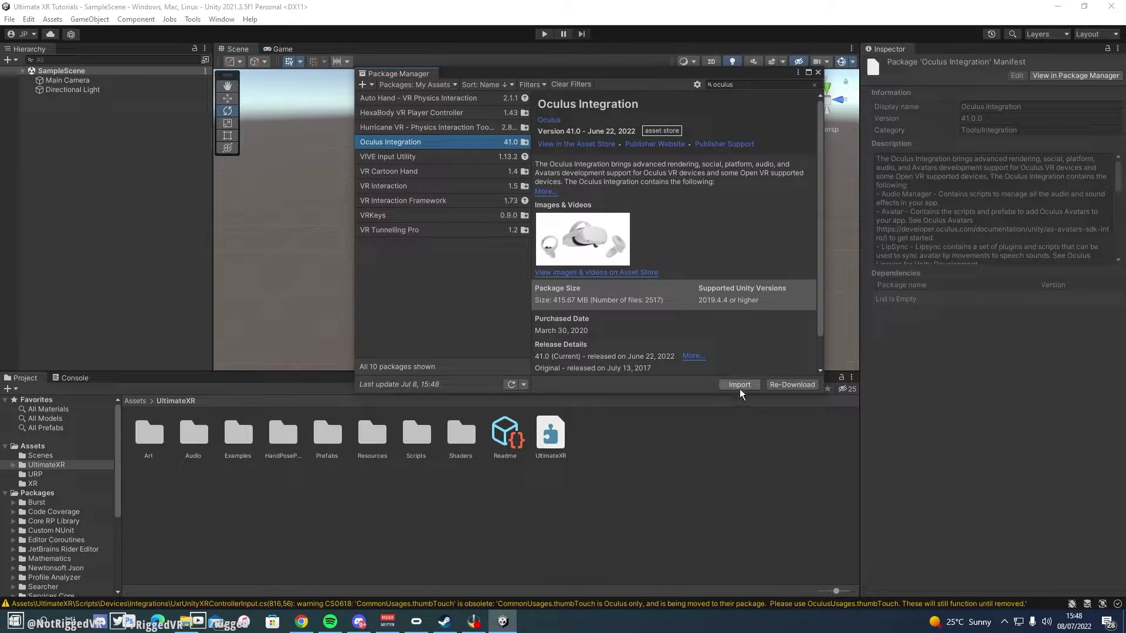
click(740, 386)
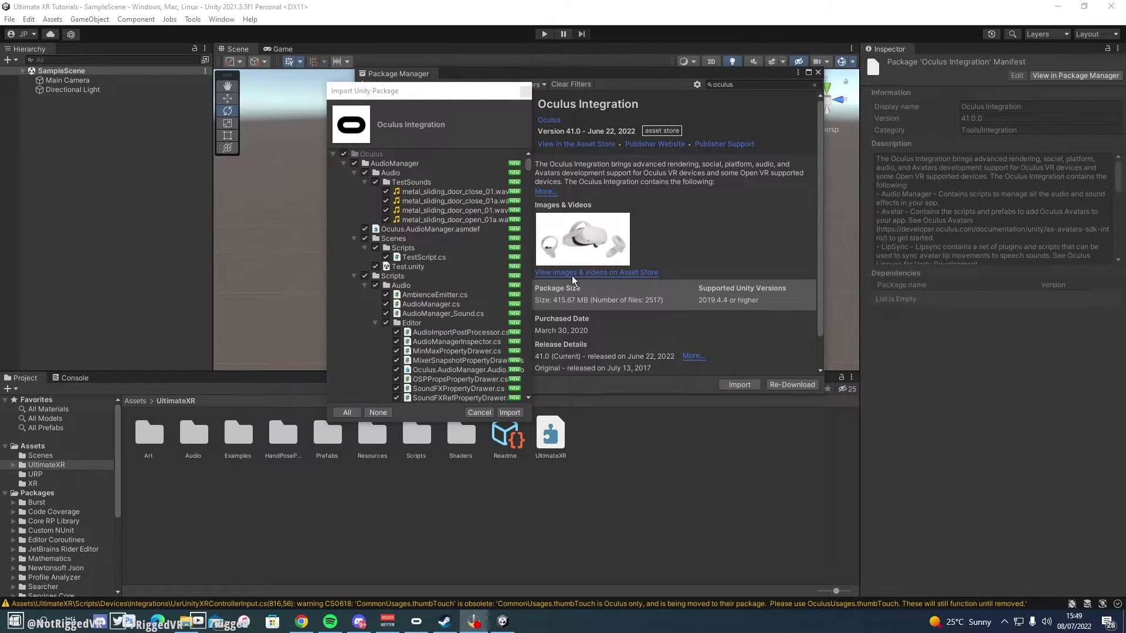
Import all Oculus Integration files and accept the OVRPlugin update.
click(510, 413)
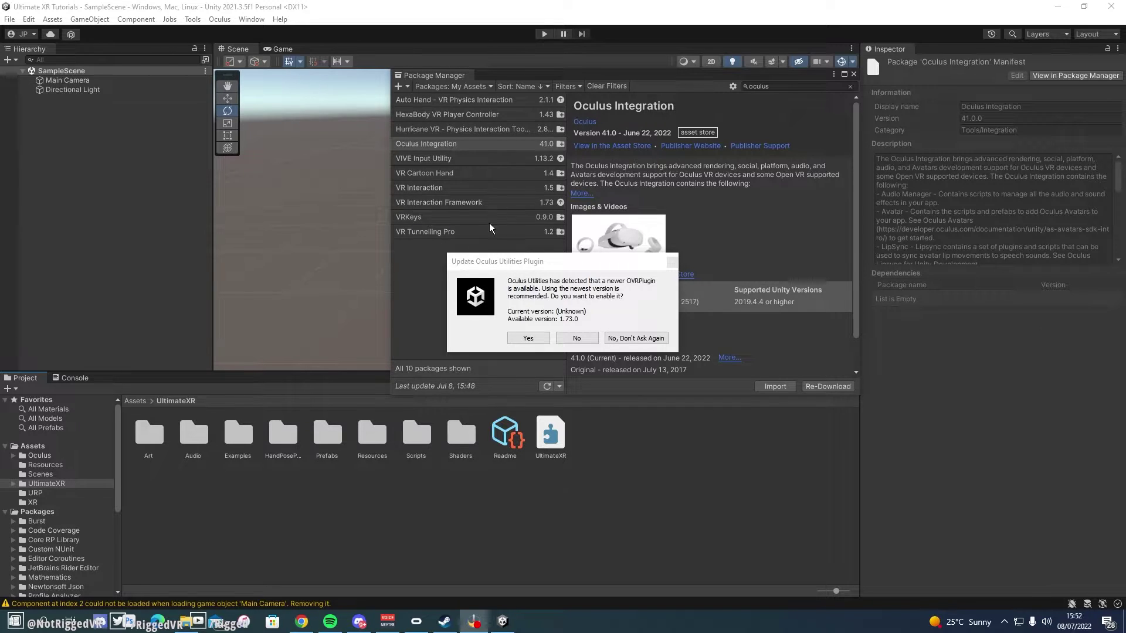
drag(511, 262, 506, 247)
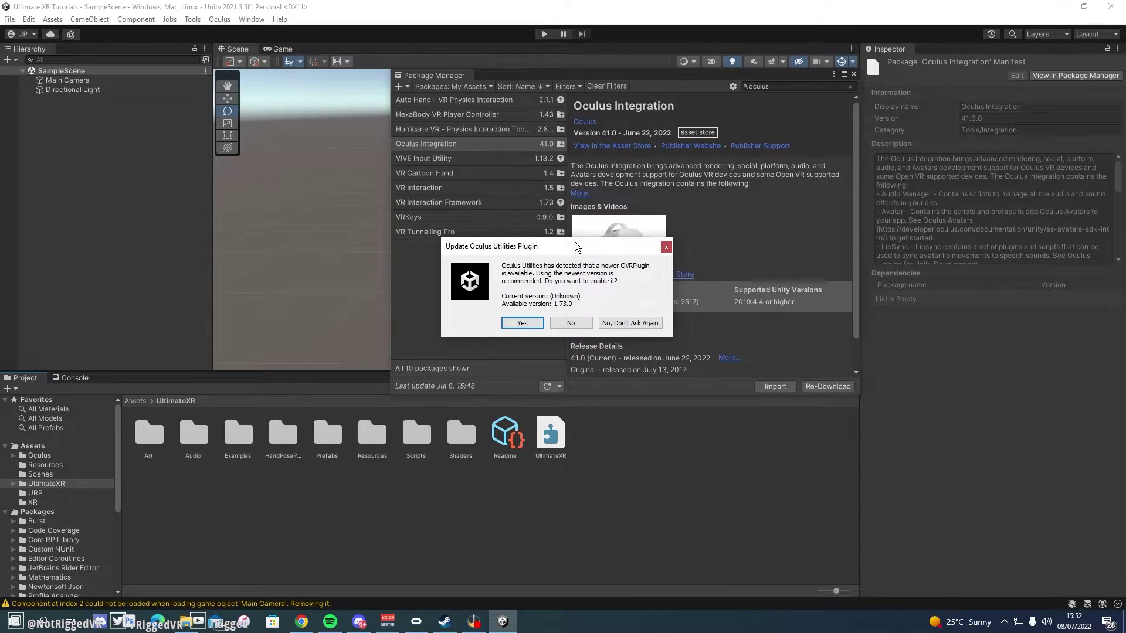
click(523, 323)
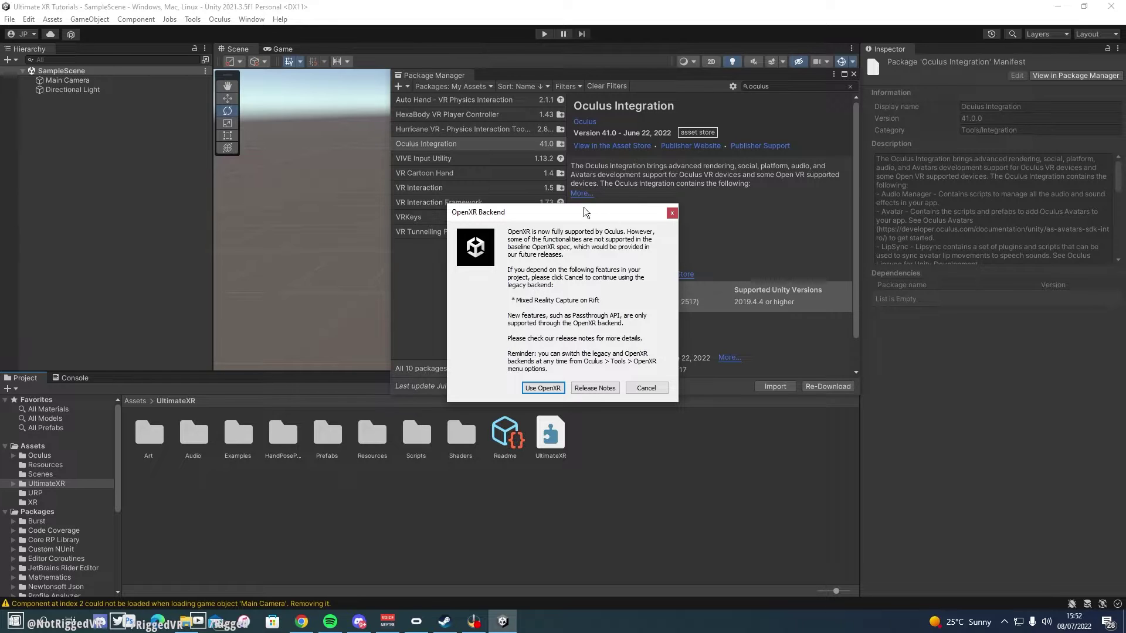
Keep the legacy backend, dismiss the notices, upgrade the spatializer and restart Unity.
click(647, 392)
click(646, 334)
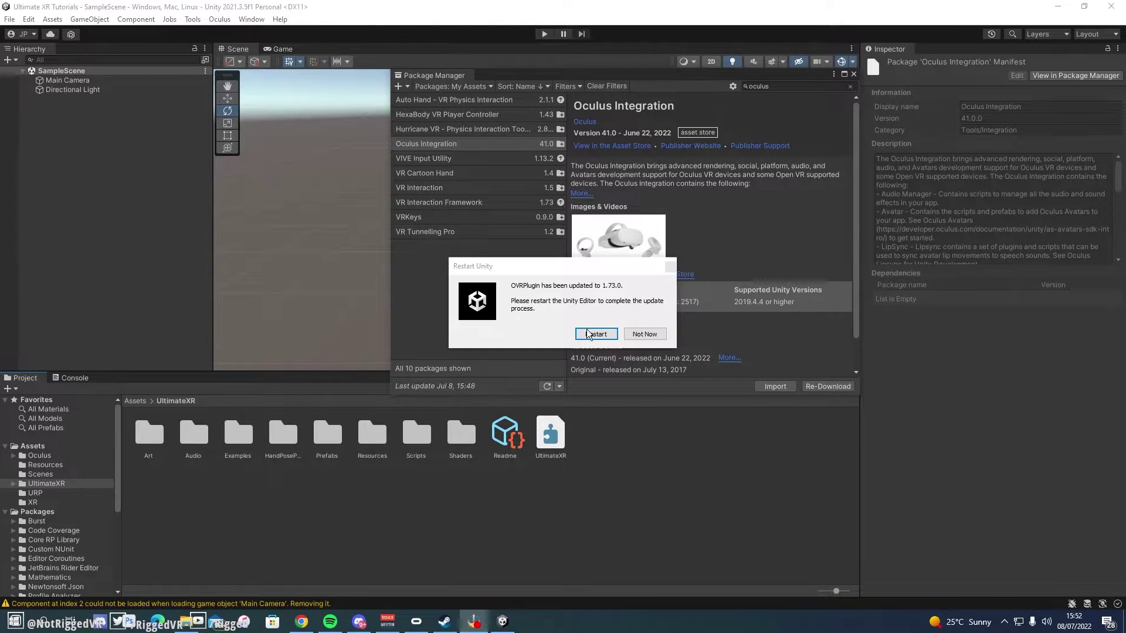
click(593, 333)
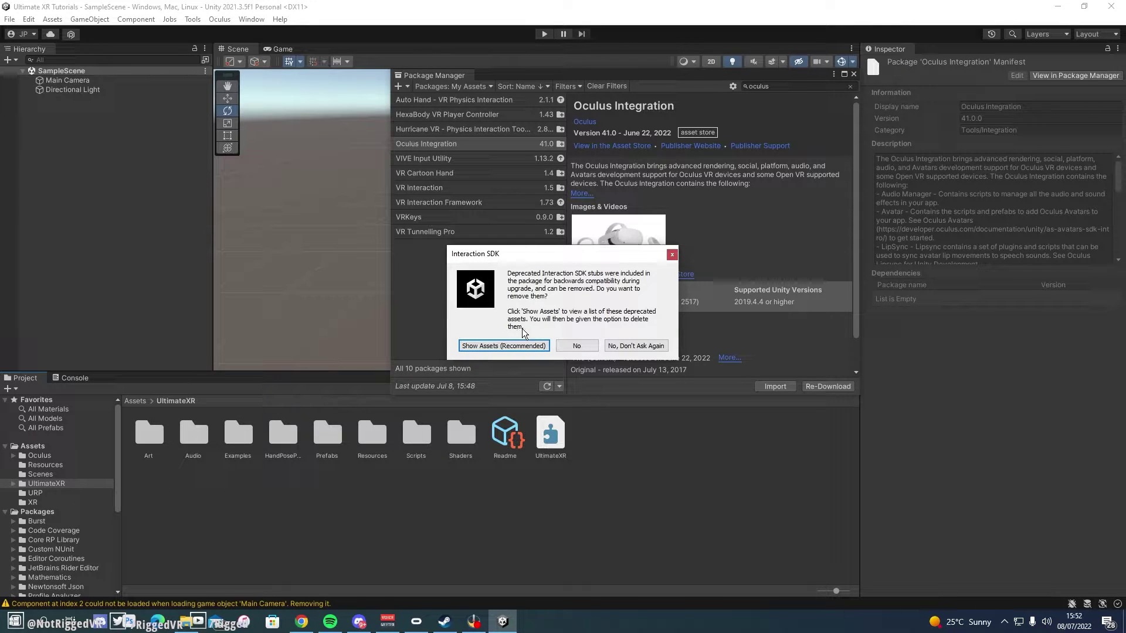
click(635, 347)
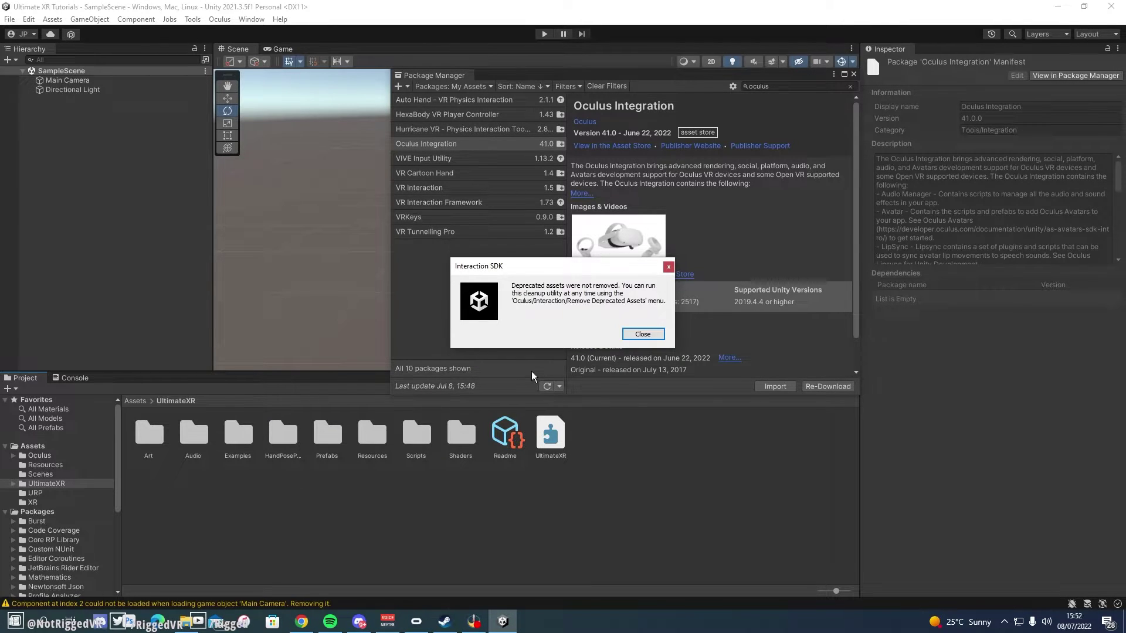
click(642, 334)
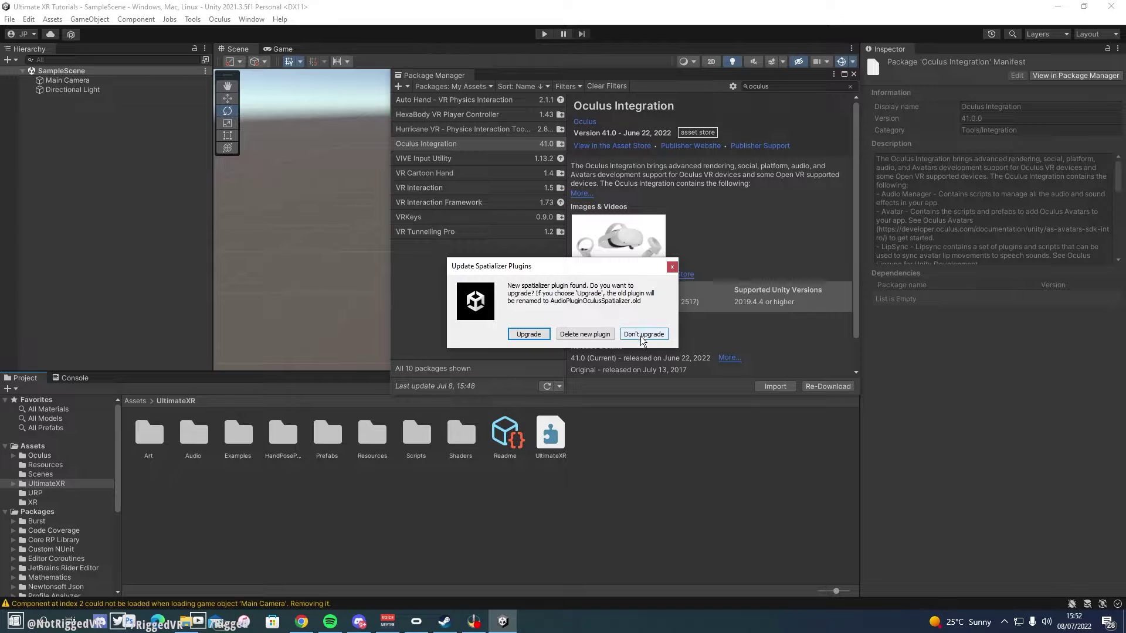
click(523, 329)
click(584, 336)
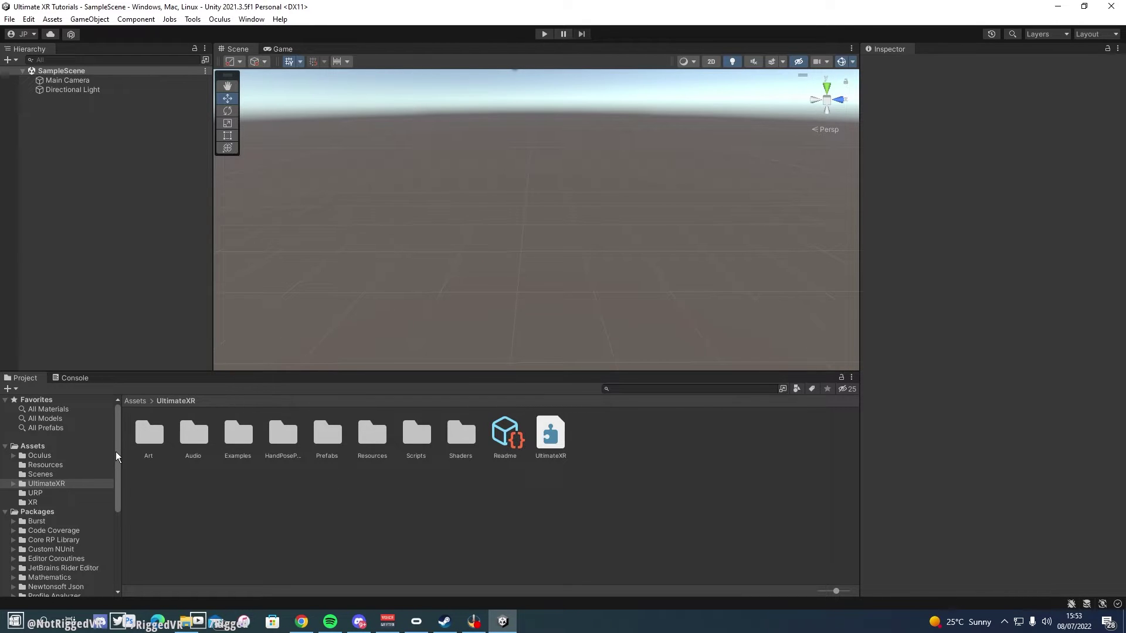
Verify in Tools > UltimateXR > SDK Manager that Oculus shows Available, then close it.
click(192, 20)
mouse_move(223, 32)
click(320, 71)
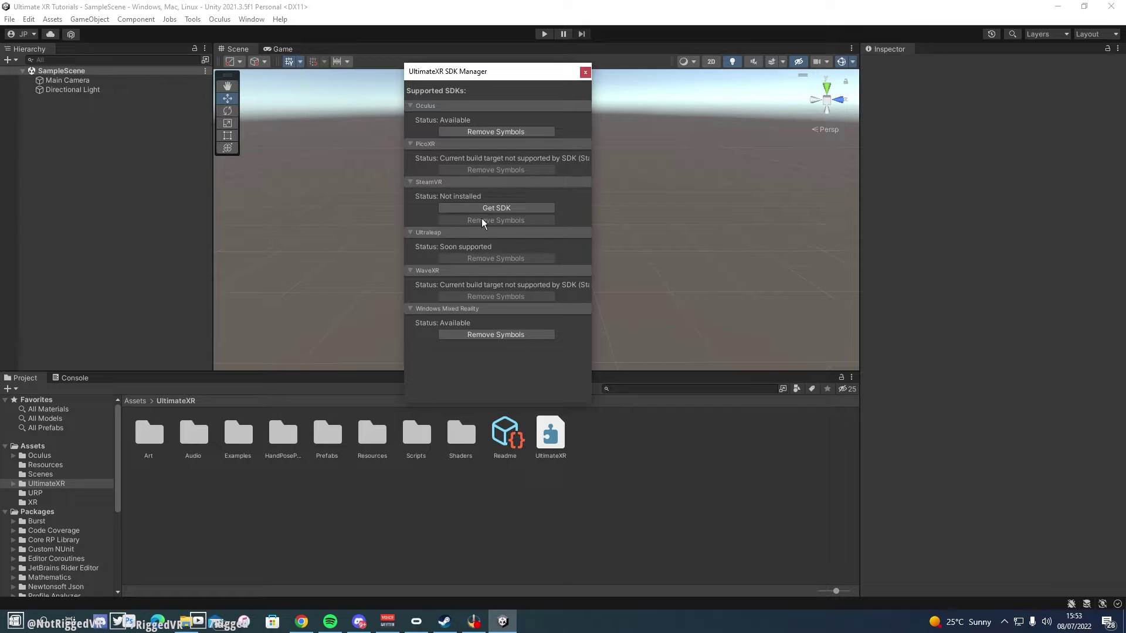
click(585, 74)
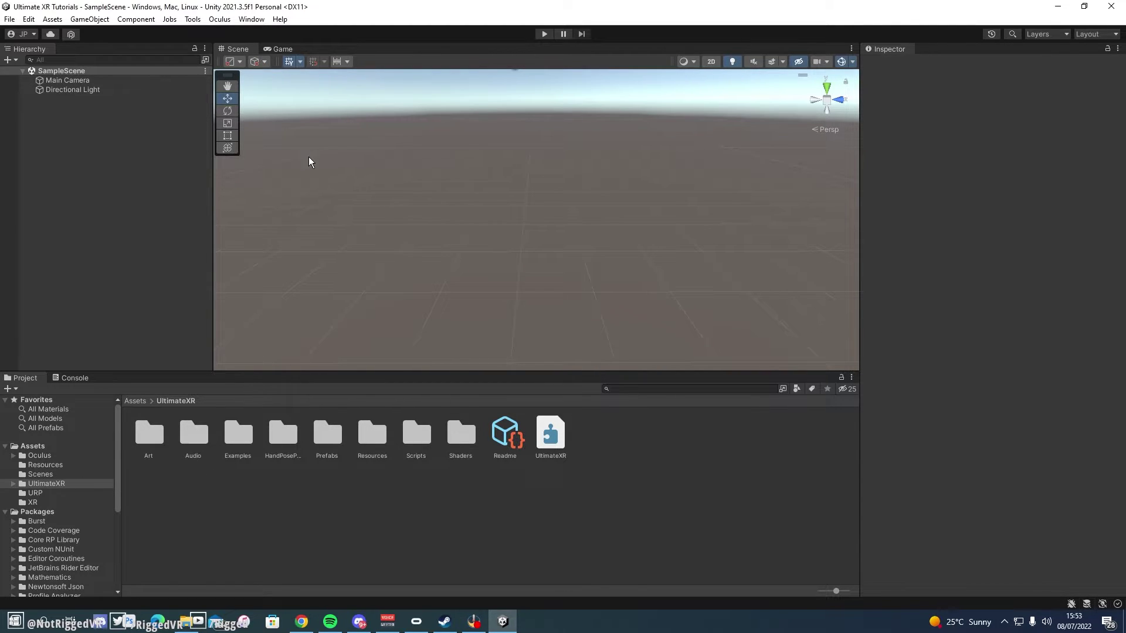
Run Oculus > Tools > Create store-compatible AndroidManifest.xml to generate the Plugins folder.
click(222, 19)
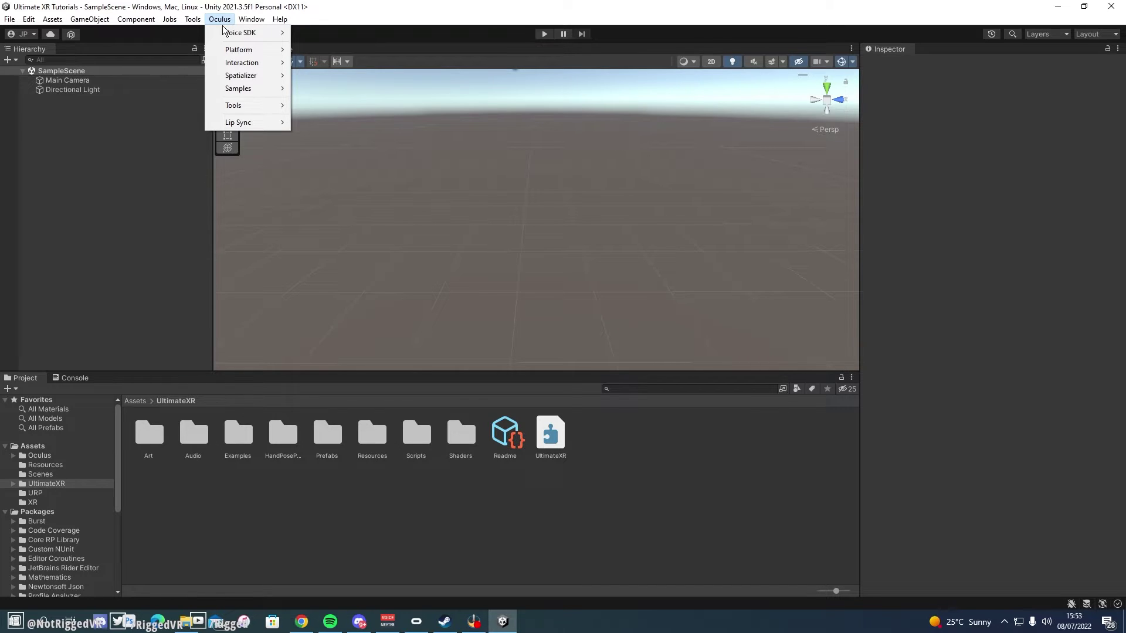
mouse_move(233, 107)
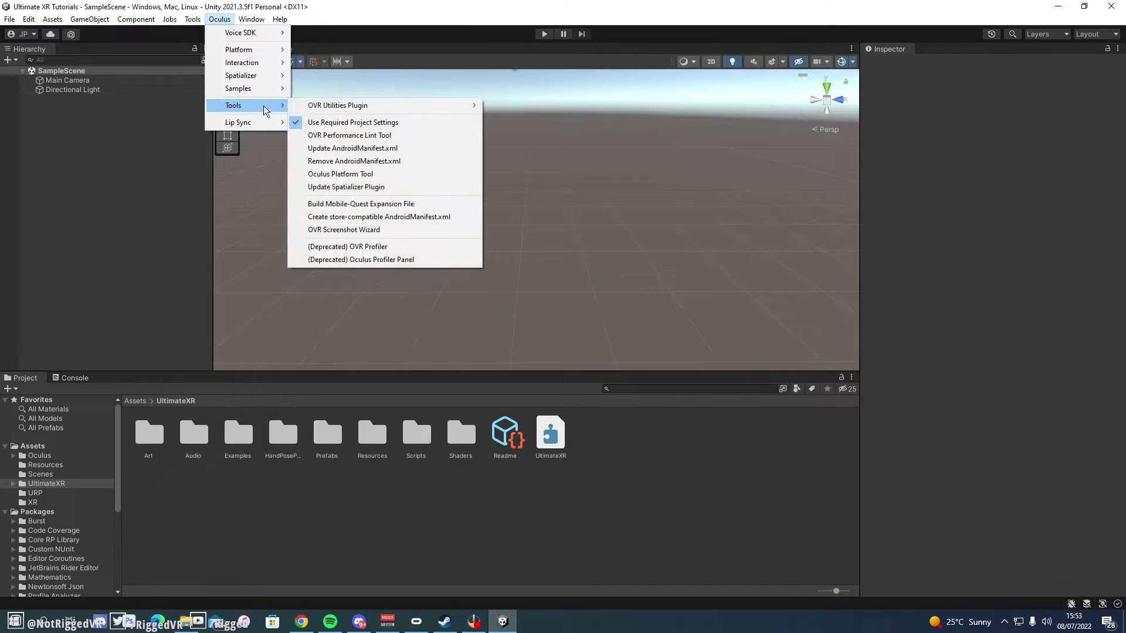
click(378, 217)
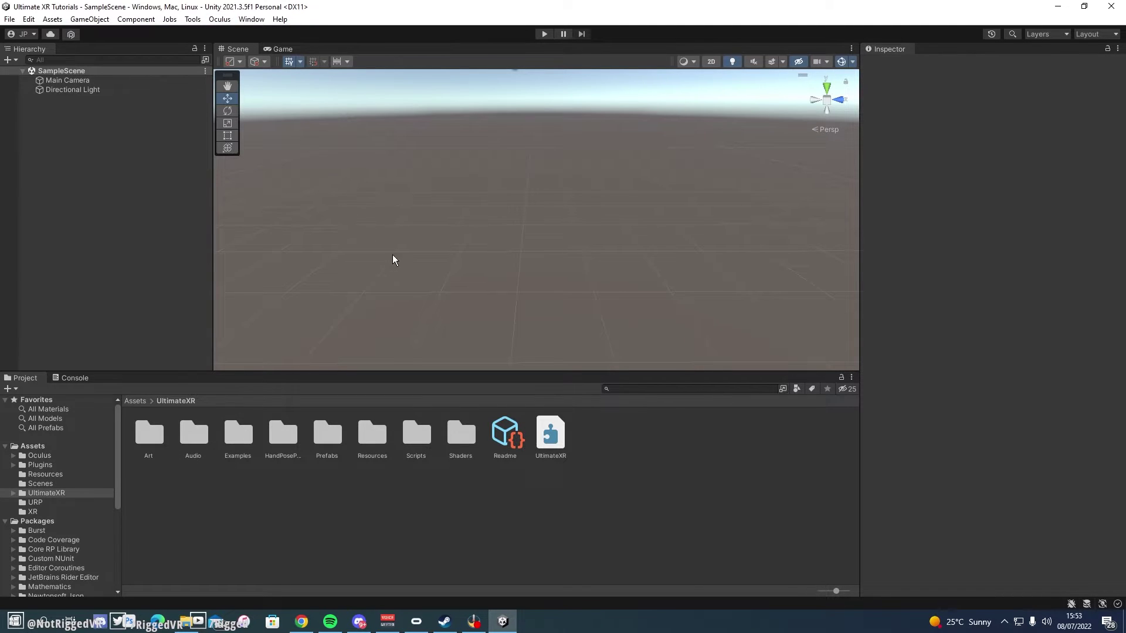
Tick Oculus under XR Plug-in Management on both the PC and Android tabs.
click(28, 19)
click(70, 392)
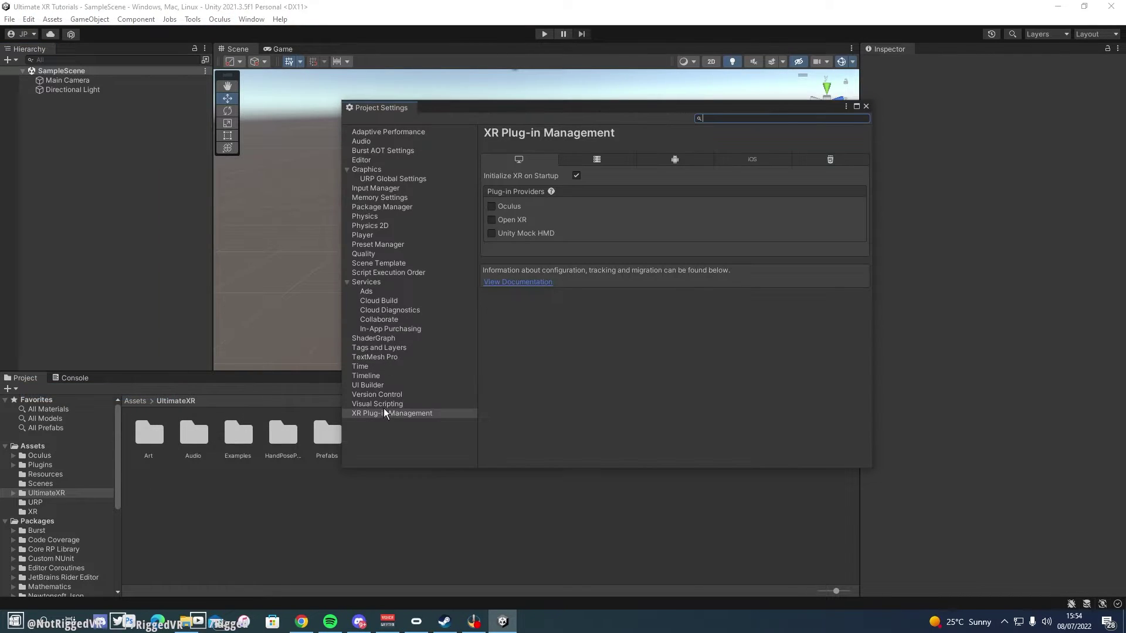
click(492, 206)
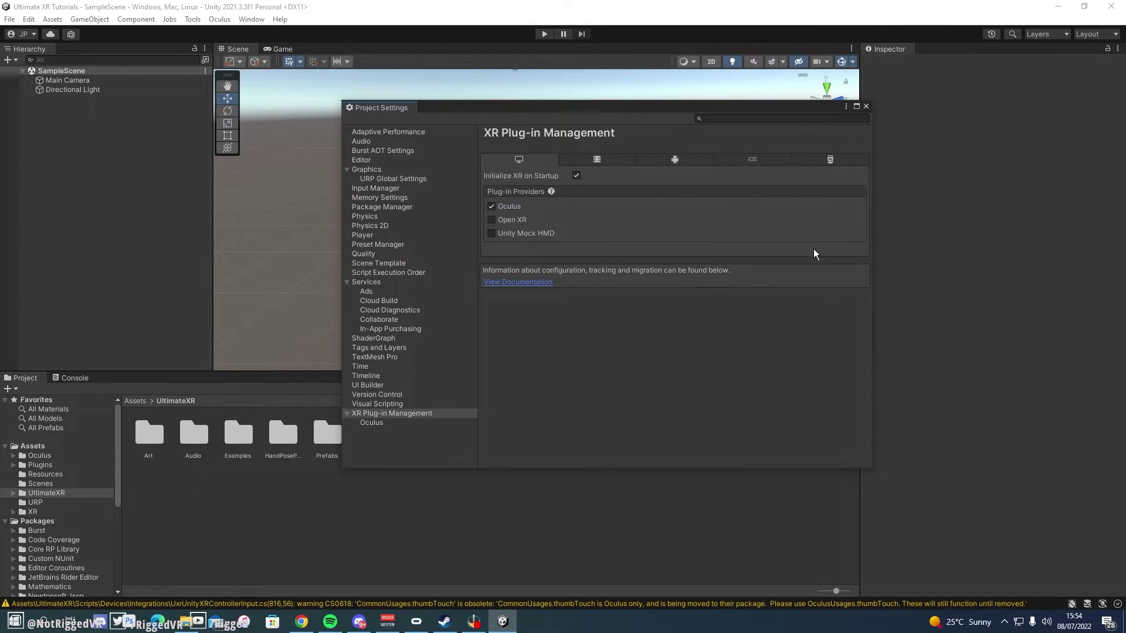
click(675, 158)
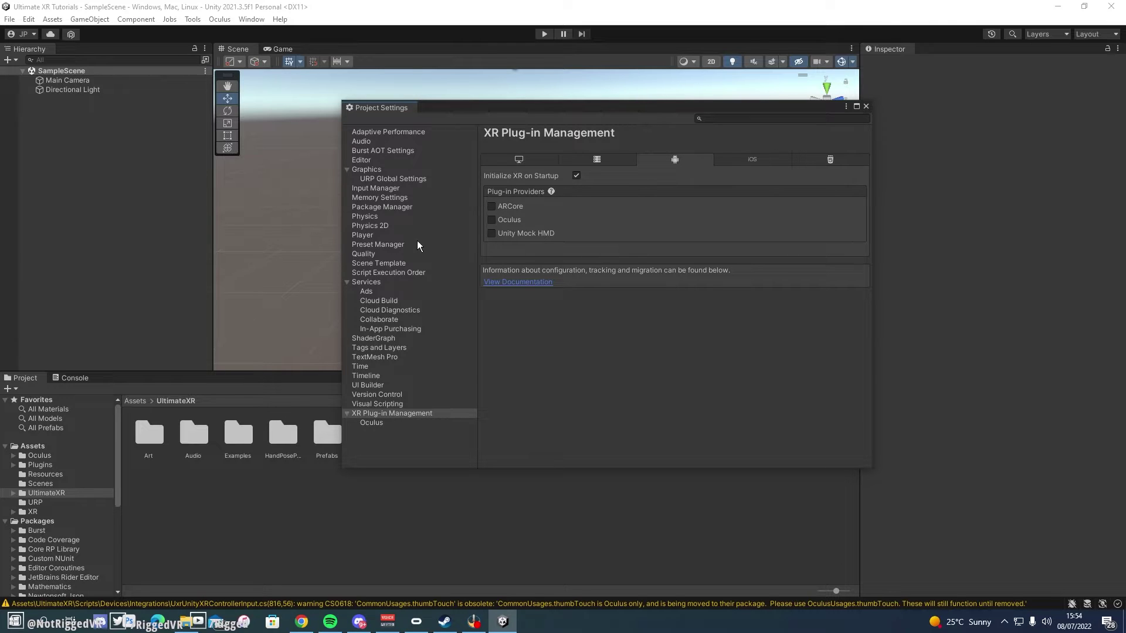
click(493, 220)
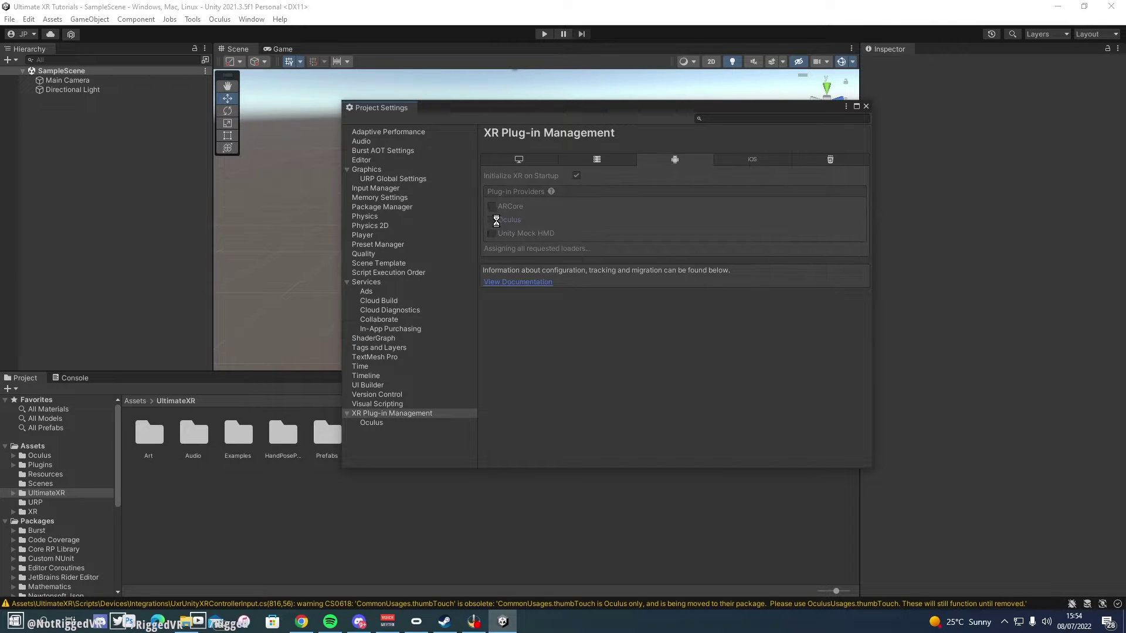
Close Project Settings, open UltimateXR_URP from Assets/UltimateXR/Examples/FullScene and look around.
click(866, 107)
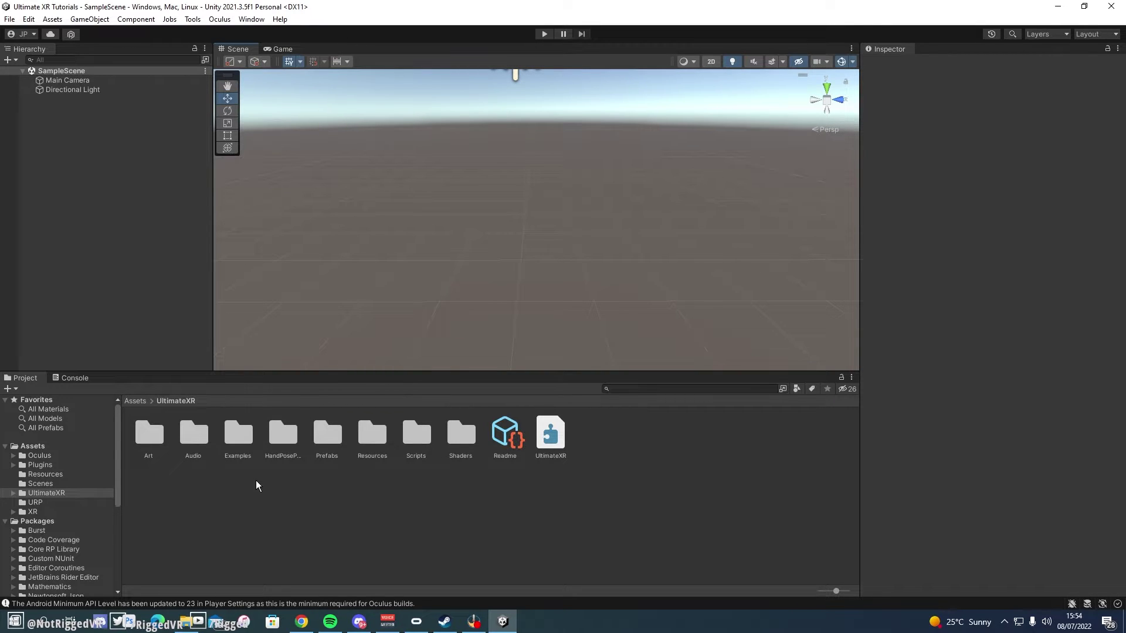
click(135, 401)
double_click(328, 432)
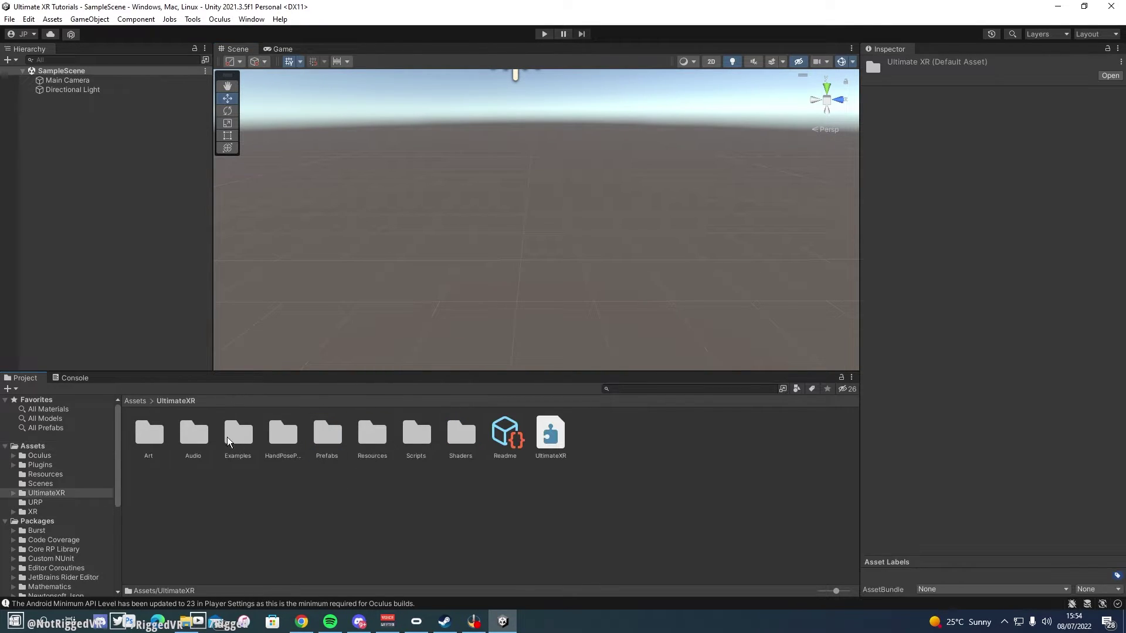
double_click(228, 434)
click(245, 438)
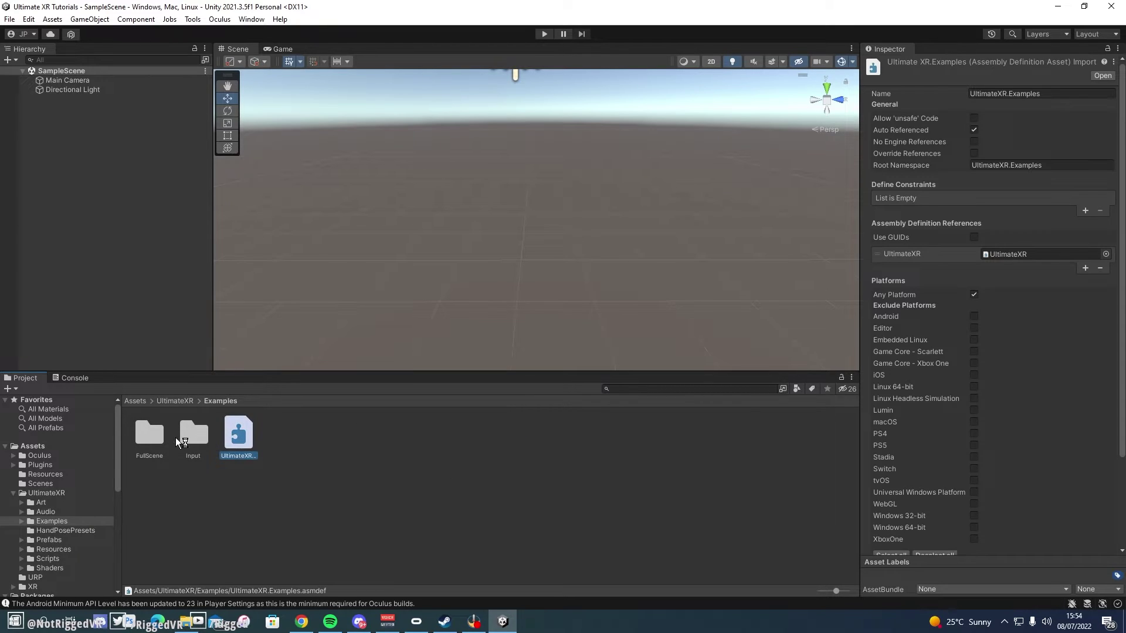
double_click(150, 434)
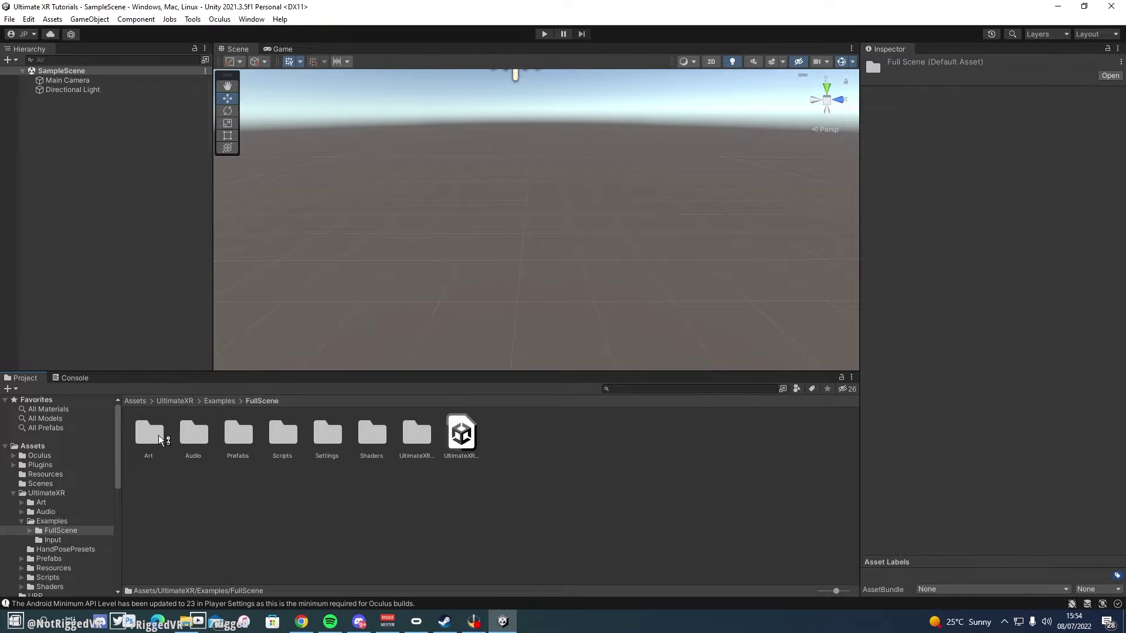
click(462, 437)
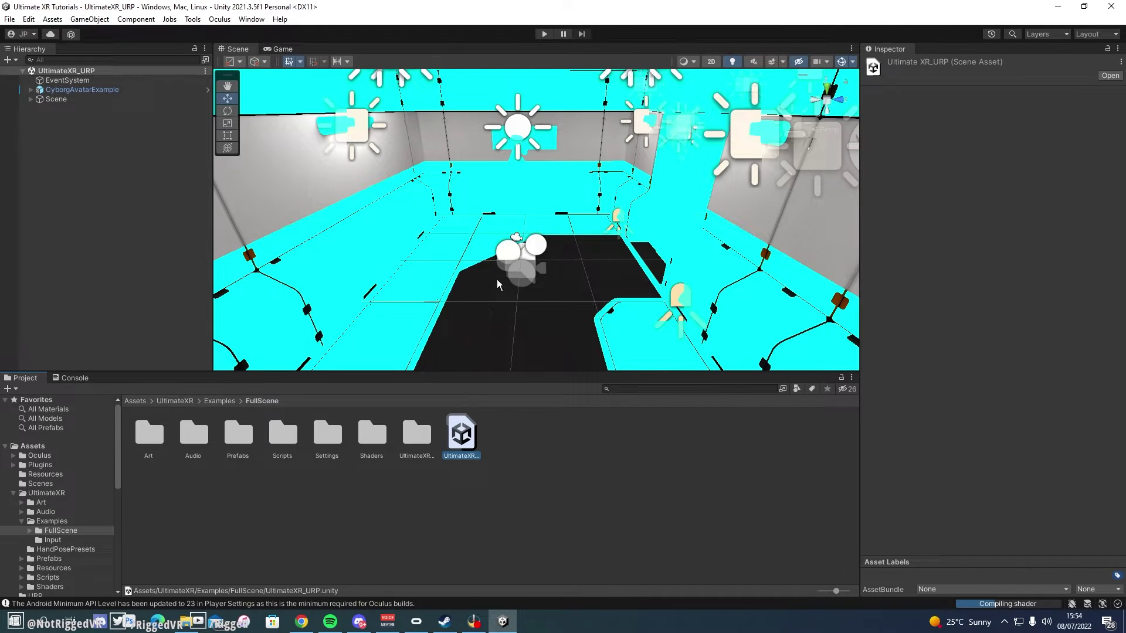
mouse_move(685, 344)
right_down()
mouse_move(657, 334)
mouse_move(680, 346)
right_up()
right_drag(509, 230, 642, 247)
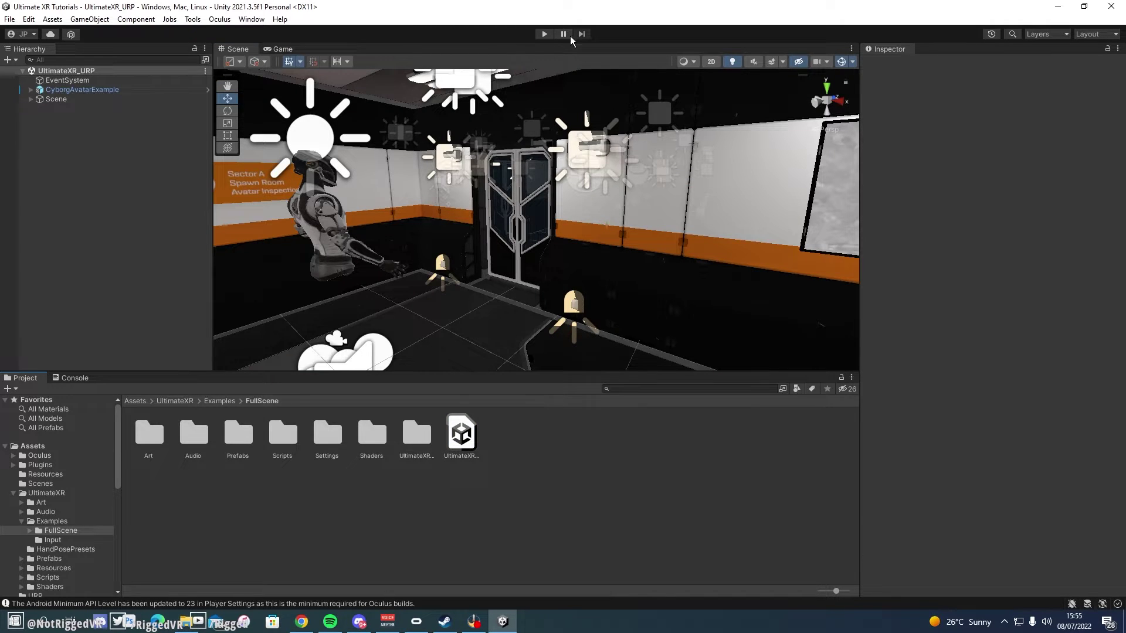
Run the example scene in Play mode with the Game view maximized.
click(544, 34)
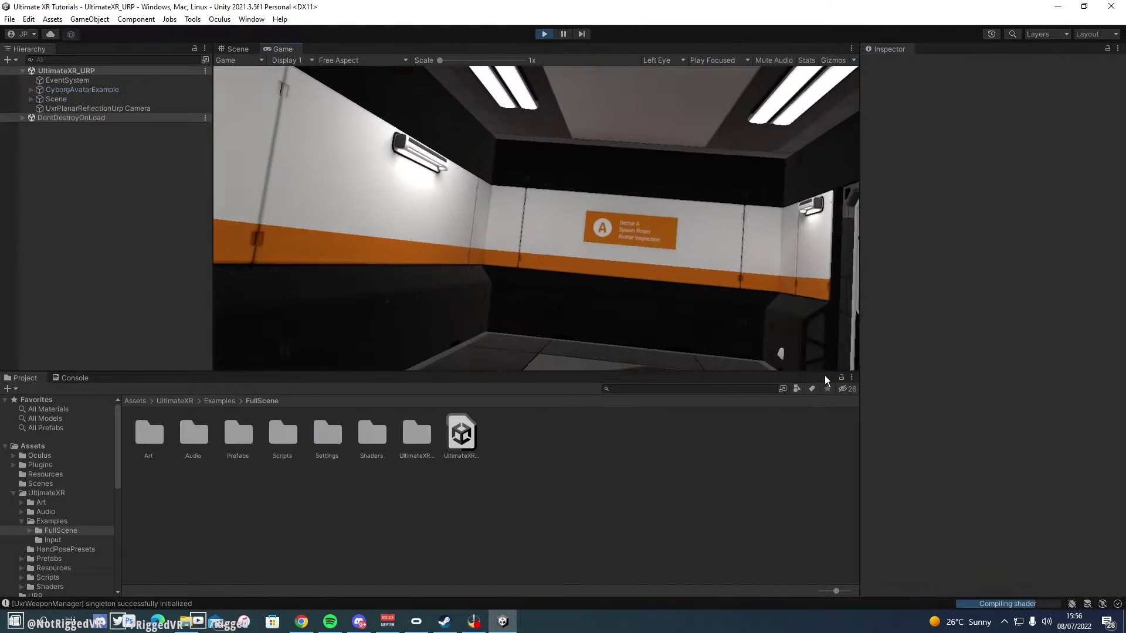
double_click(282, 49)
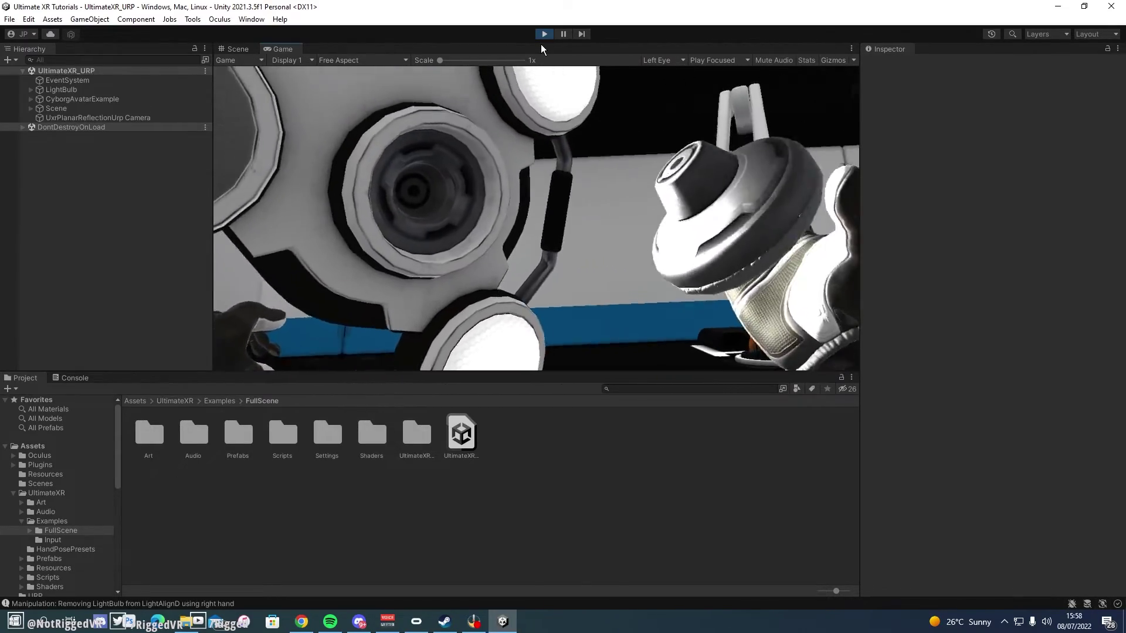
Scale the Sphere down and move it beside the avatar.
drag(57, 109, 588, 251)
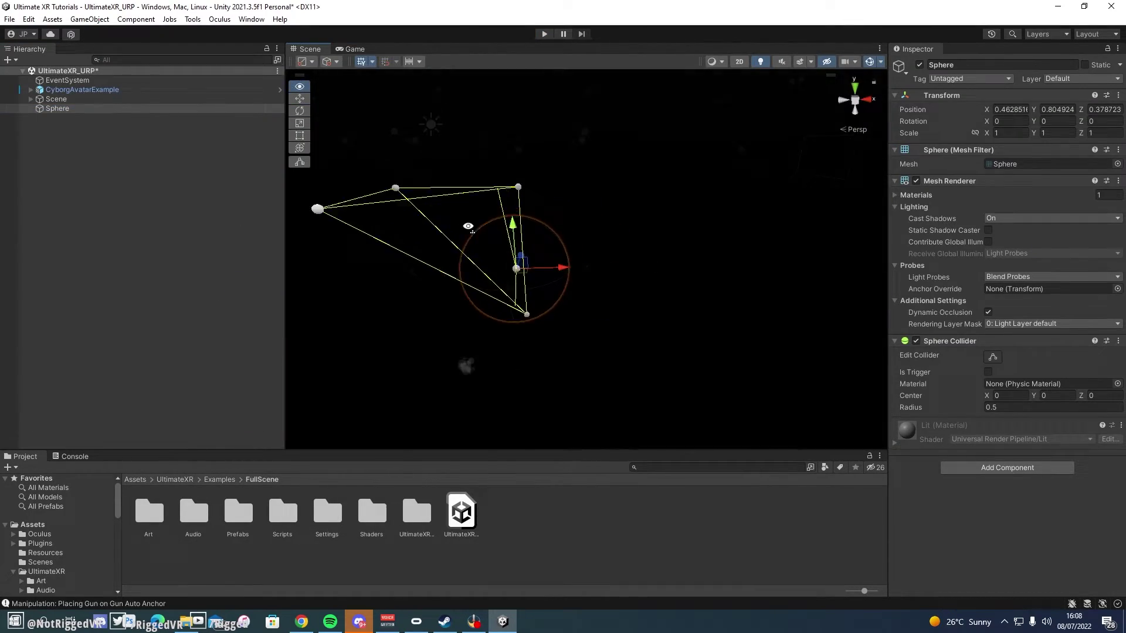
key(r)
key(w)
Add a Uxr Grabbable Object component via a 'grabbab' search and review its grab settings.
scroll(629, 284, up, 3)
scroll(628, 285, down, 3)
click(989, 469)
text(grabbab)
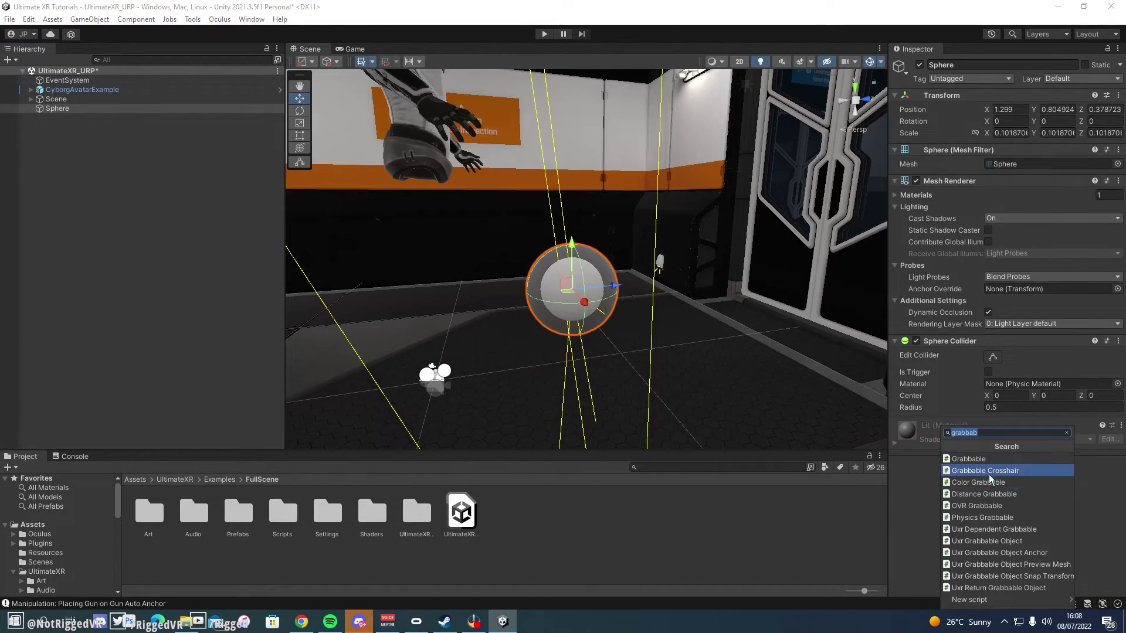
click(994, 541)
scroll(980, 428, down, 4)
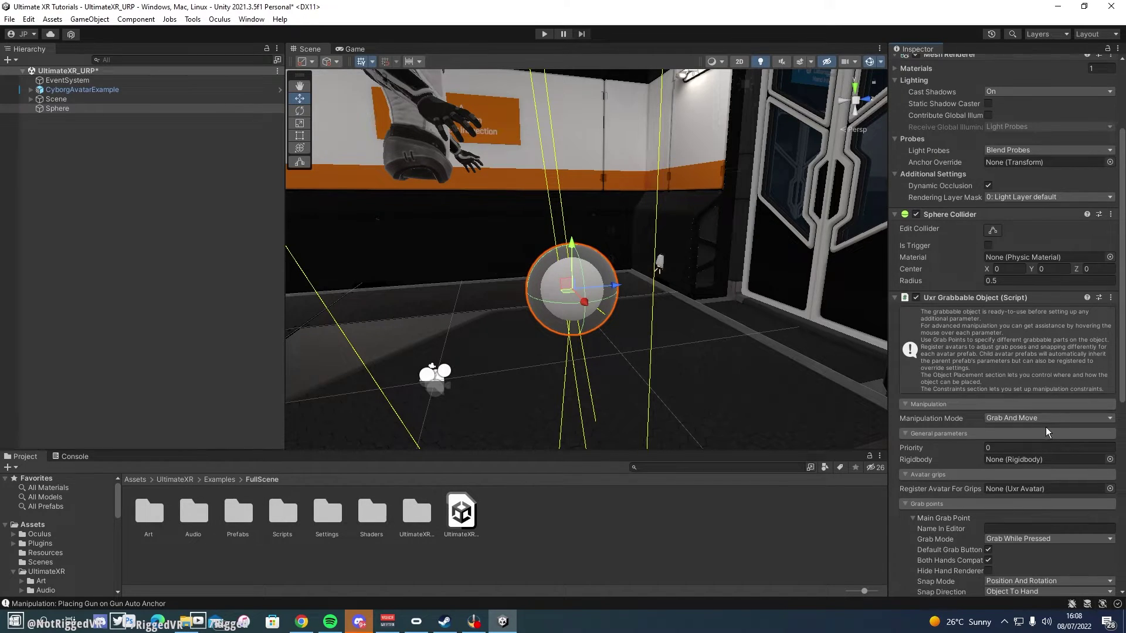
scroll(1022, 458, down, 2)
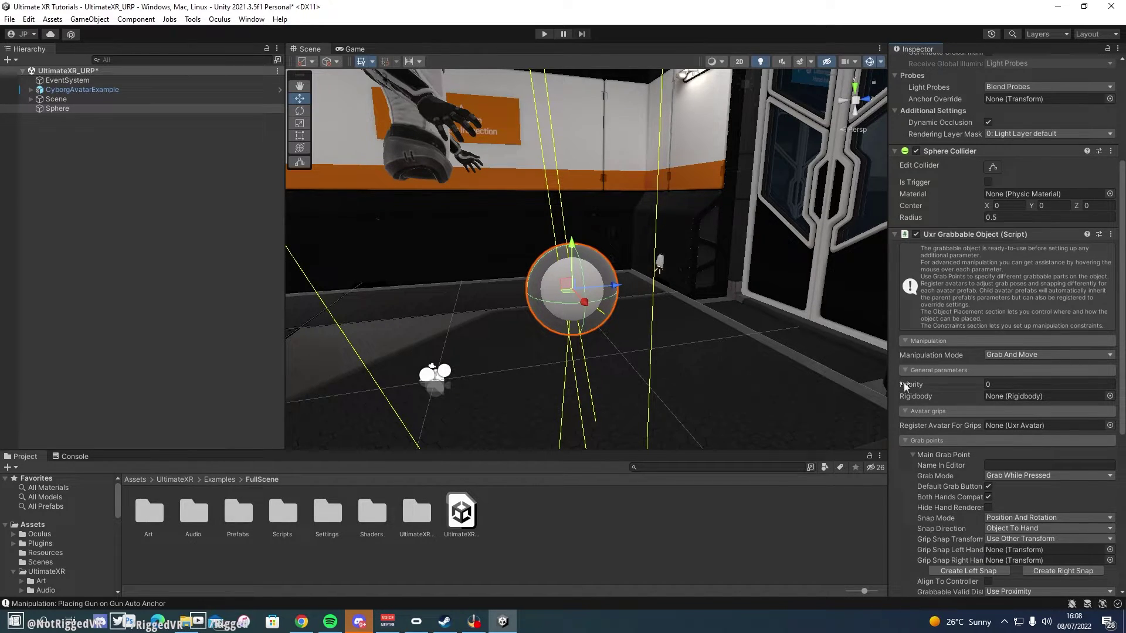
mouse_move(914, 385)
mouse_move(931, 474)
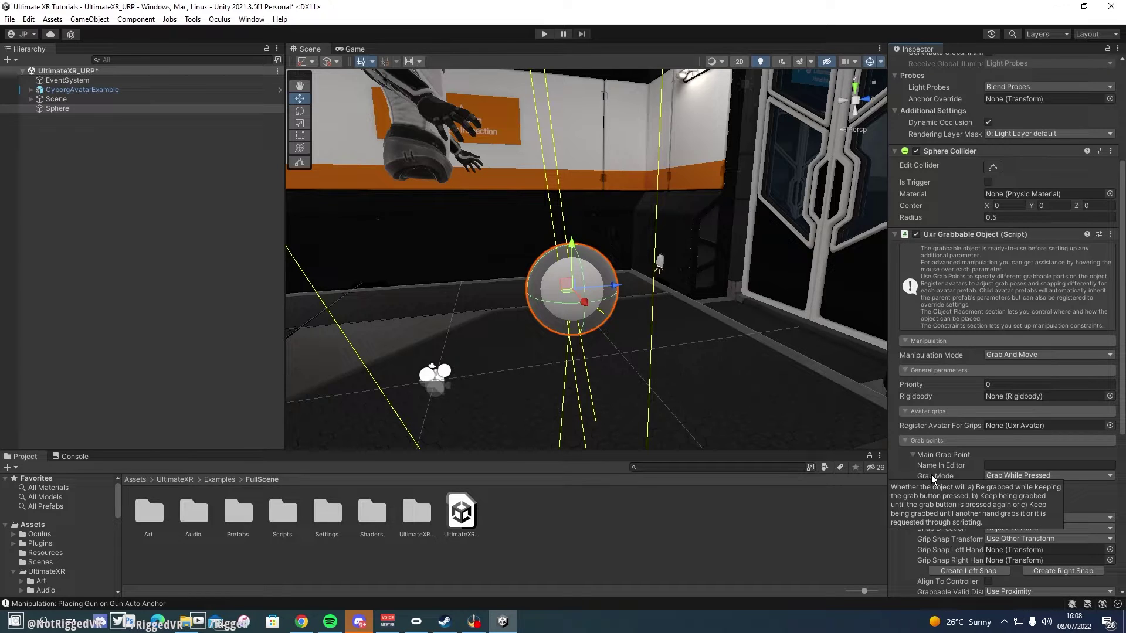
scroll(931, 475, down, 10)
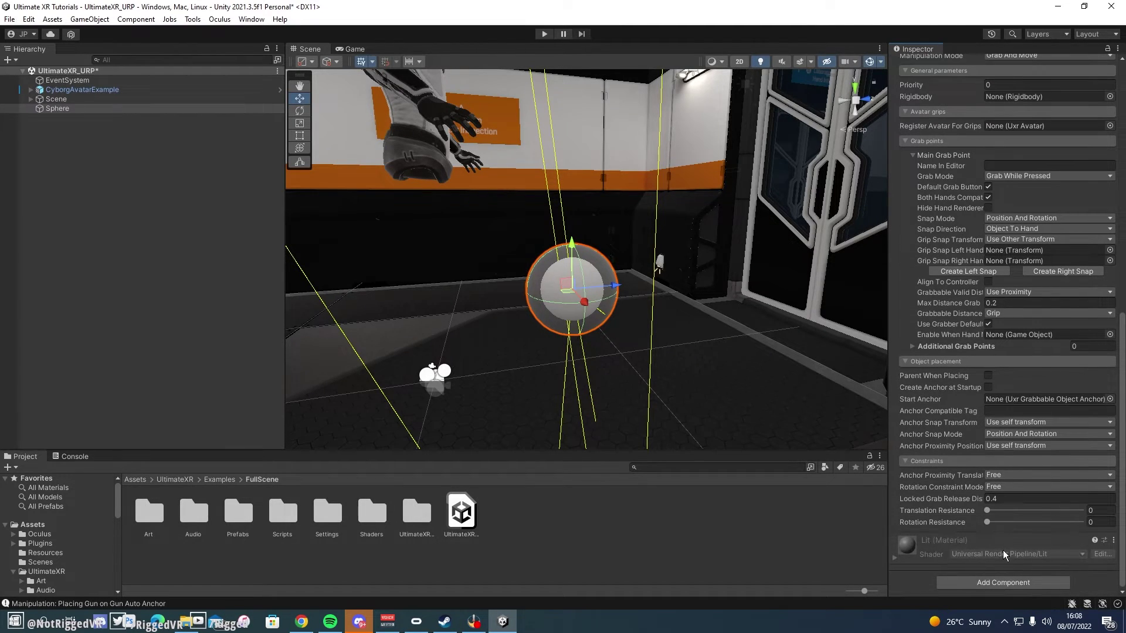
Add a Rigidbody via 'rigi' and drag it into the Uxr Grabbable Object's Rigidbody field.
click(1015, 583)
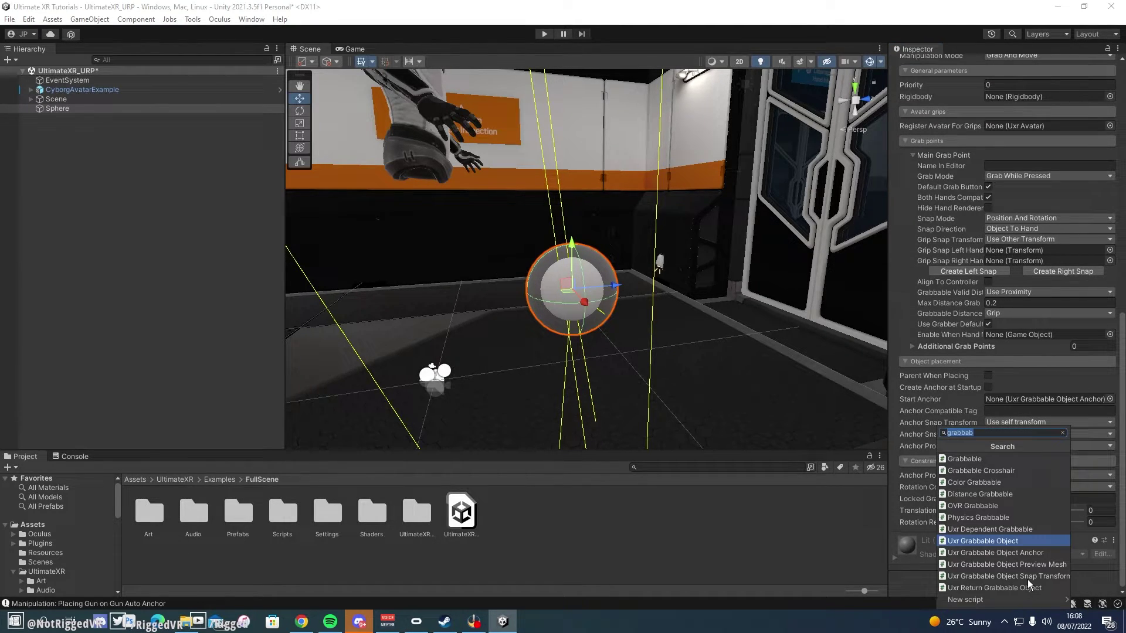
text(rigi)
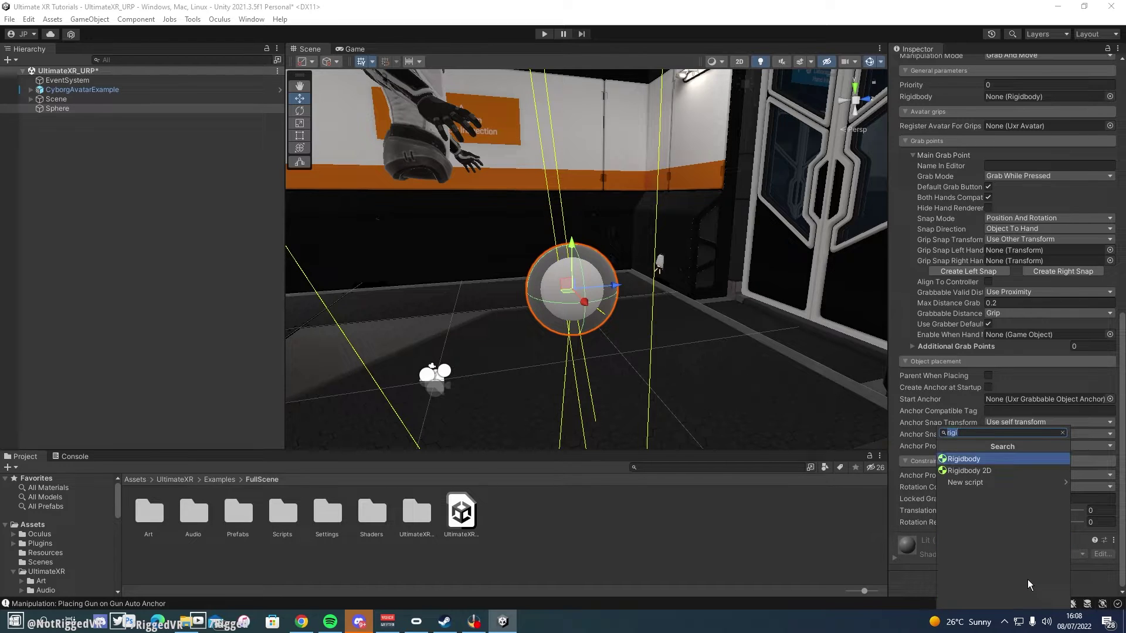
key(Return)
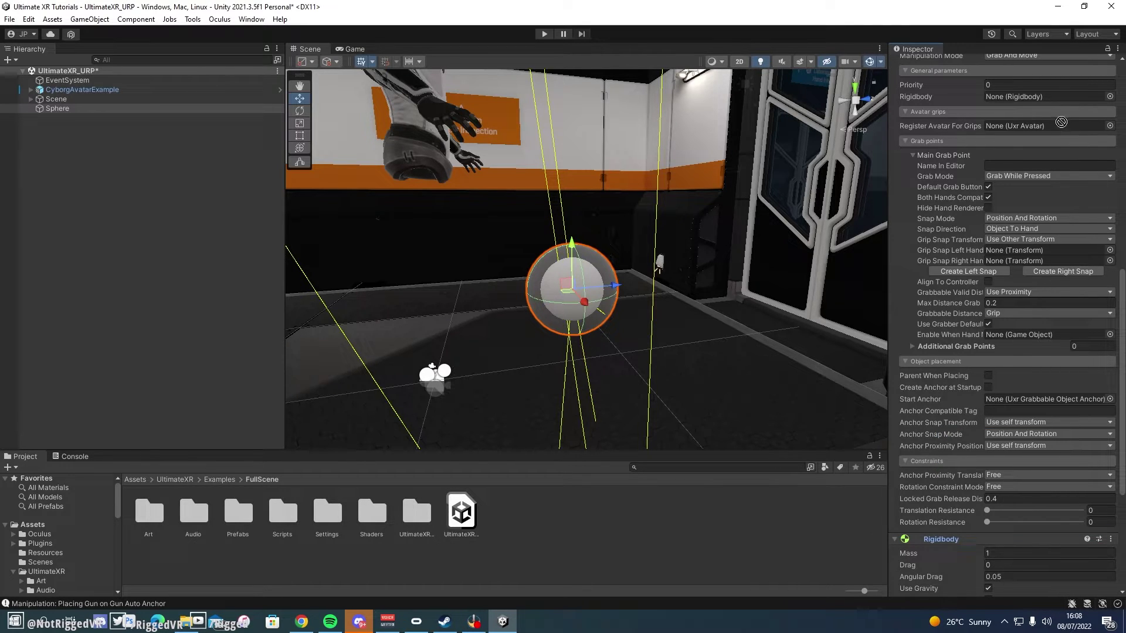
drag(1057, 119, 982, 99)
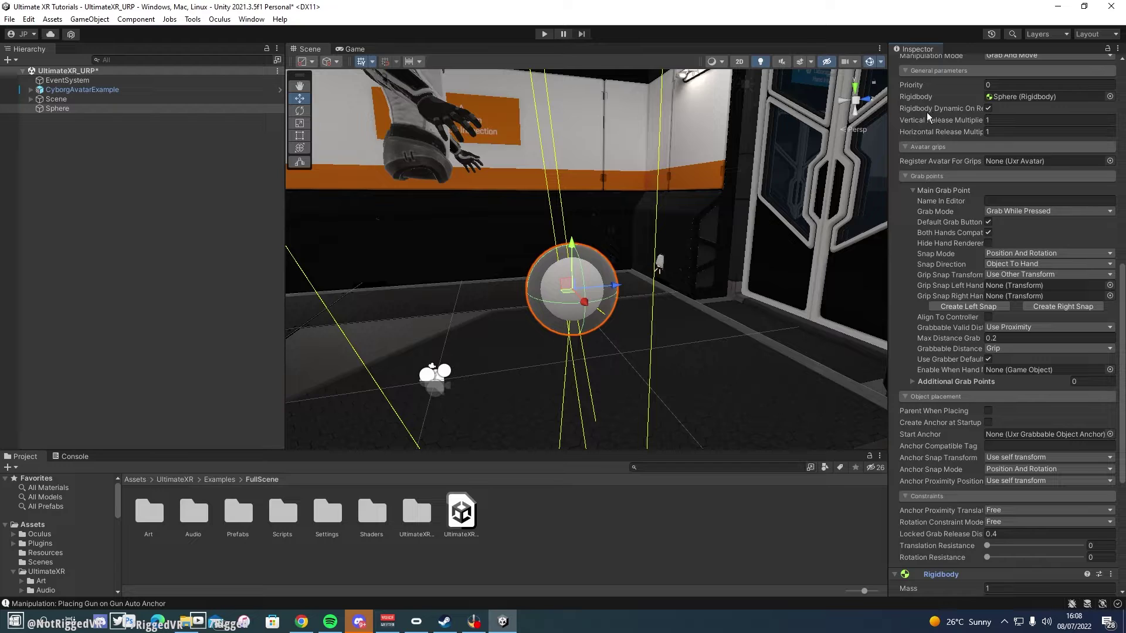
mouse_move(932, 110)
scroll(965, 153, up, 1)
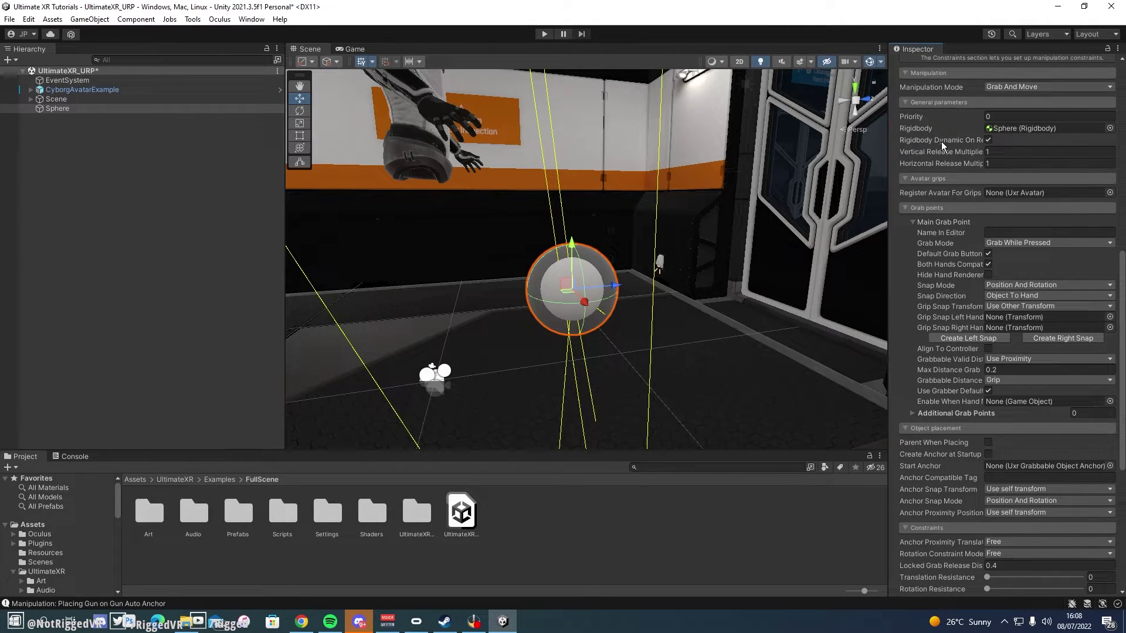
mouse_move(941, 142)
scroll(1079, 361, up, 2)
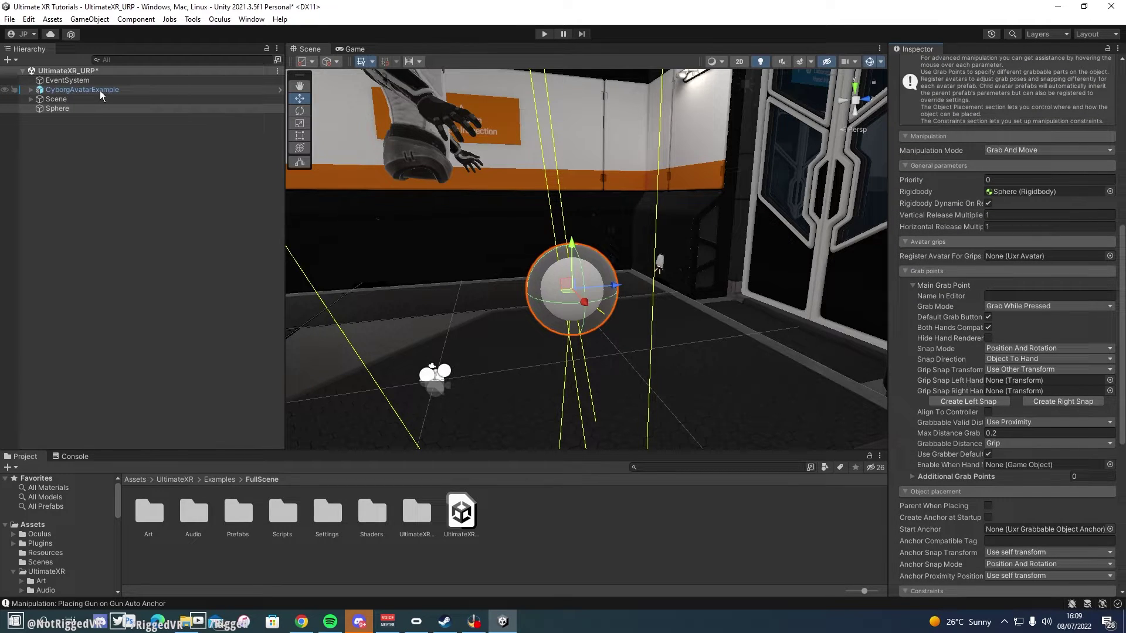
Register CyborgAvatarExample for the Sphere's grips and allow both hands to use the grip.
drag(100, 90, 381, 129)
drag(1011, 257, 1011, 257)
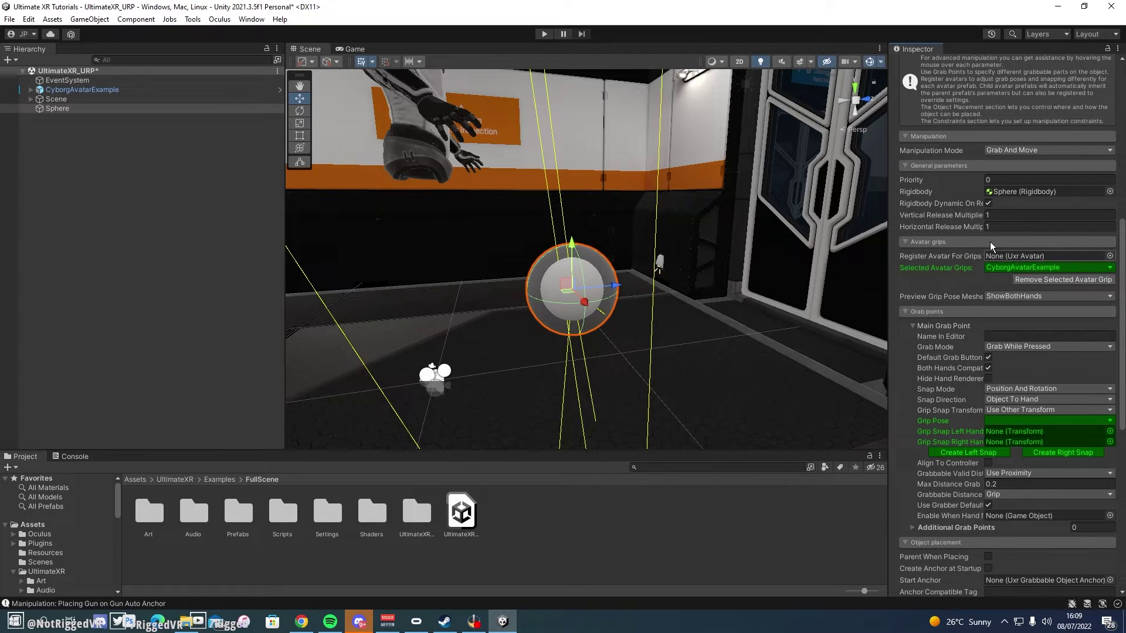
scroll(1007, 282, down, 1)
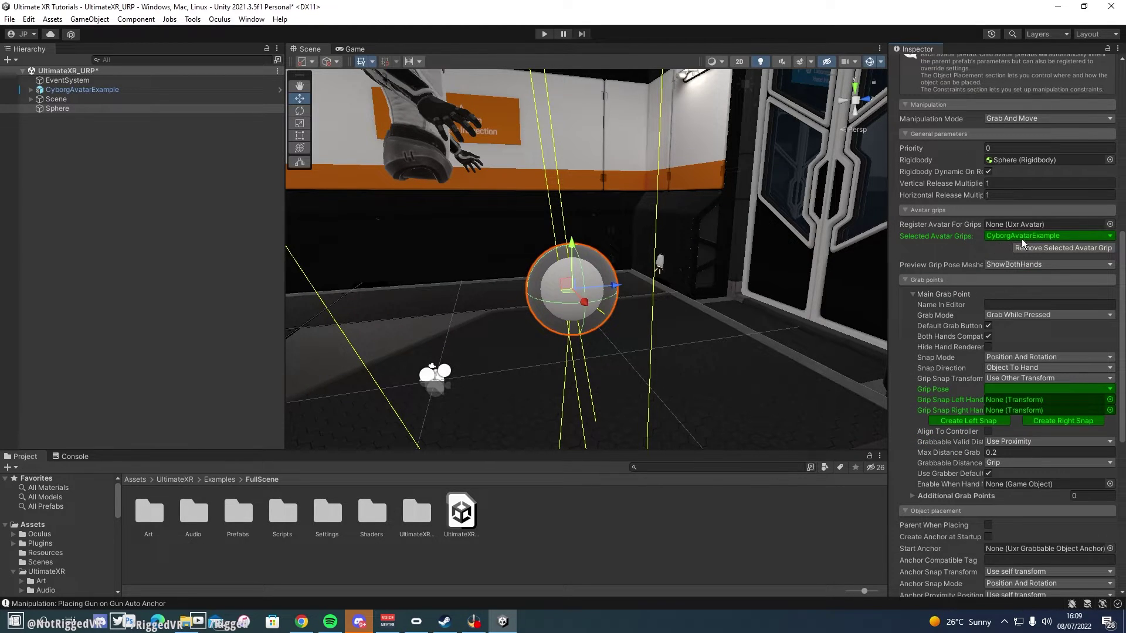
click(988, 337)
Set the grip's hand pose to GrabBall.
scroll(1015, 382, down, 1)
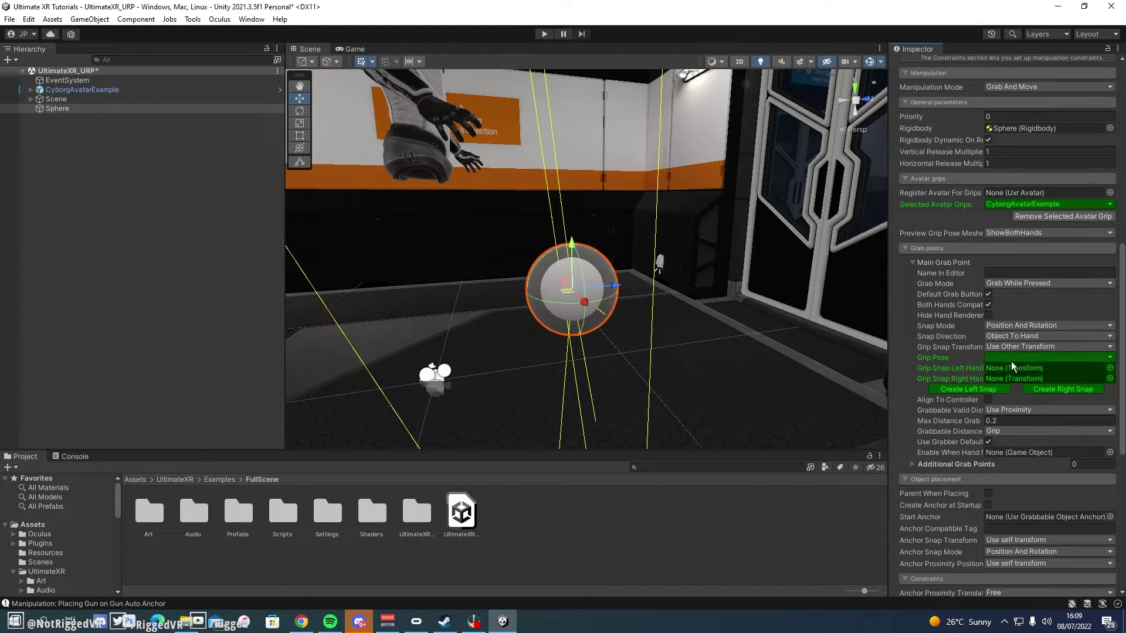
click(1002, 359)
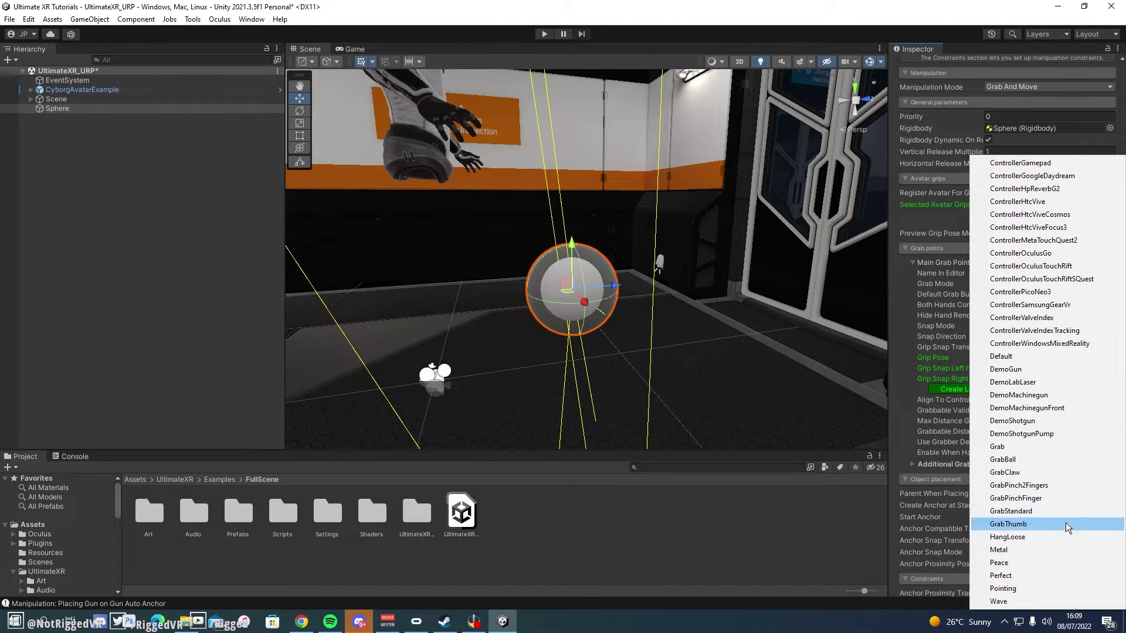
click(1015, 459)
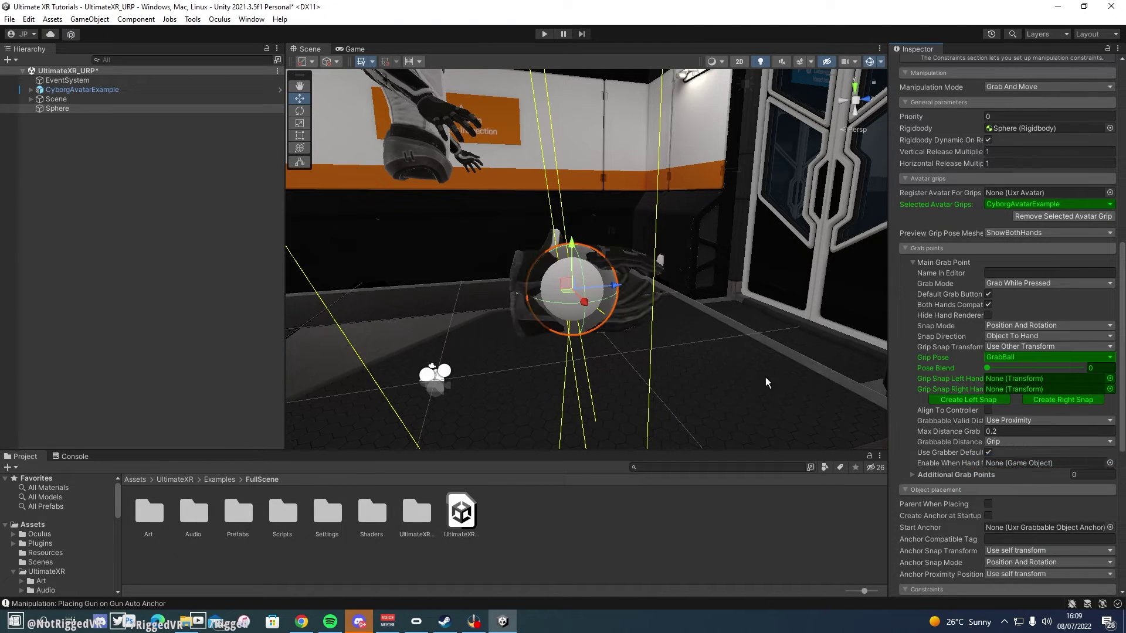
alt+drag(755, 310, 530, 367)
Create the left and right grab snaps, then move the Left Grab hand onto the sphere.
click(979, 399)
click(1059, 399)
click(94, 146)
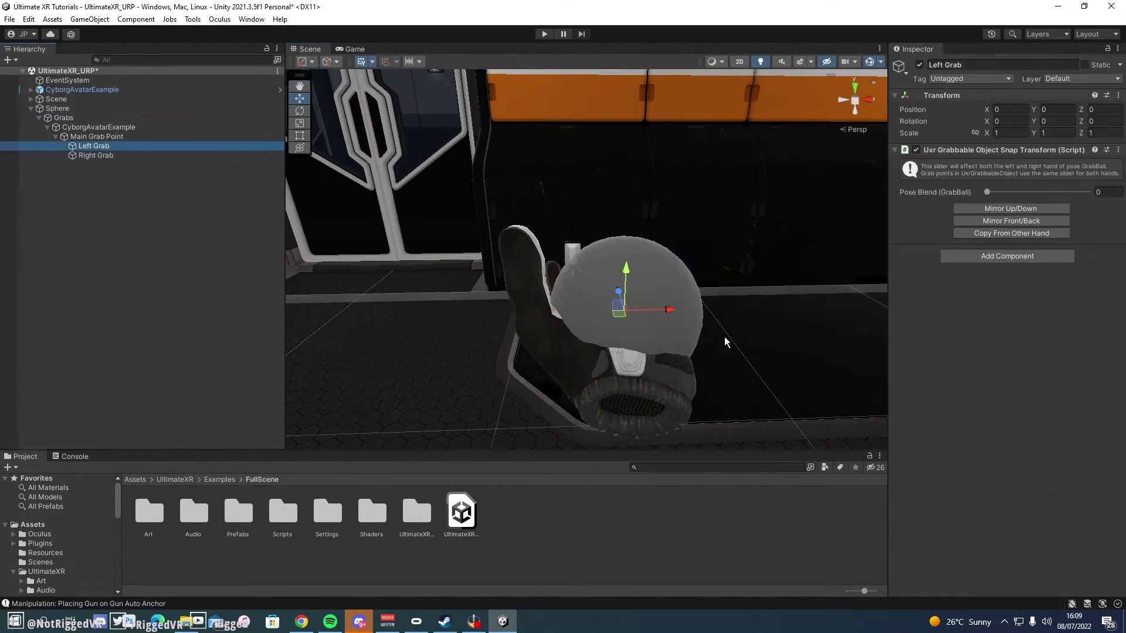
drag(660, 312, 597, 321)
key(e)
mouse_move(575, 272)
mouse_down()
mouse_move(648, 307)
mouse_move(112, 287)
mouse_move(575, 268)
mouse_up()
Curl the left hand's fingers and rotate the hand to fit around the sphere.
drag(987, 192, 1019, 194)
alt+drag(762, 305, 769, 379)
scroll(634, 343, up, 5)
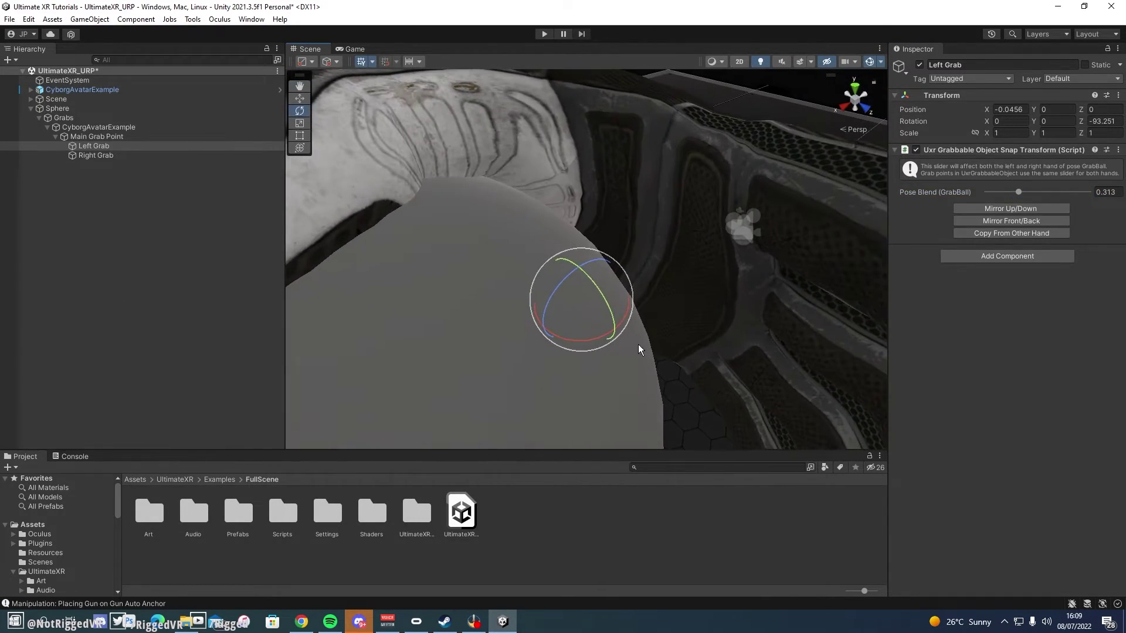
drag(592, 342, 569, 351)
scroll(526, 295, down, 5)
alt+drag(569, 351, 731, 347)
key(w)
Fine-tune the left hand's pose blend, settling the finger curl at 0.336.
drag(1019, 197, 1017, 195)
alt+drag(645, 252, 668, 311)
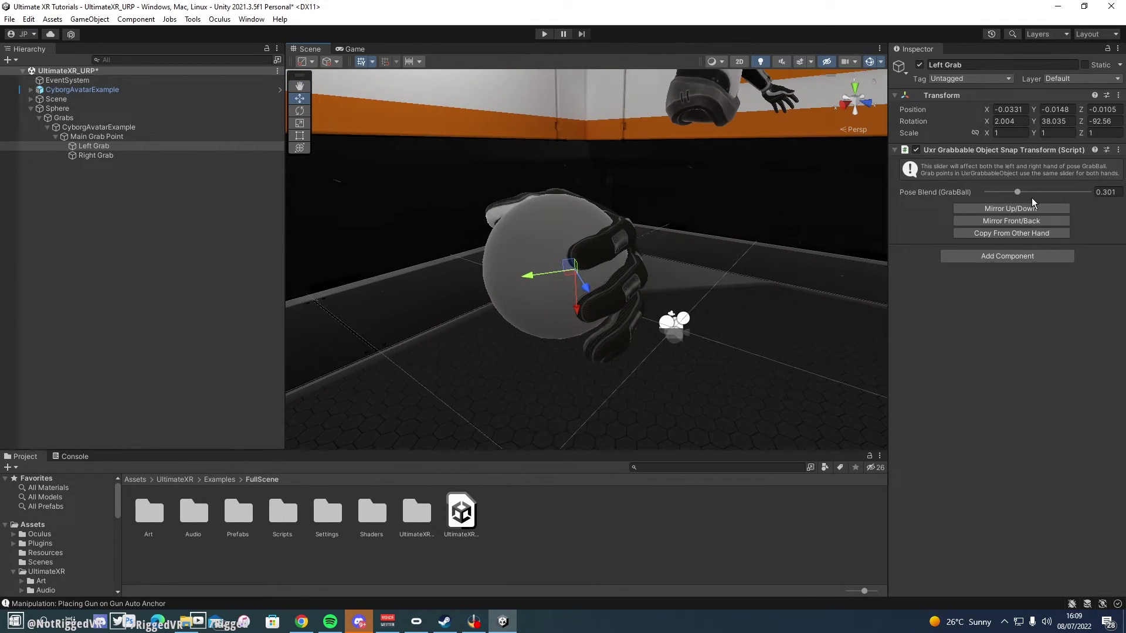
mouse_move(1032, 198)
mouse_down()
mouse_move(1049, 193)
mouse_move(1002, 193)
mouse_move(1021, 196)
mouse_up()
alt+drag(586, 264, 458, 272)
Copy the left hand's grip onto Right Grab and mirror it front/back and up/down.
click(126, 157)
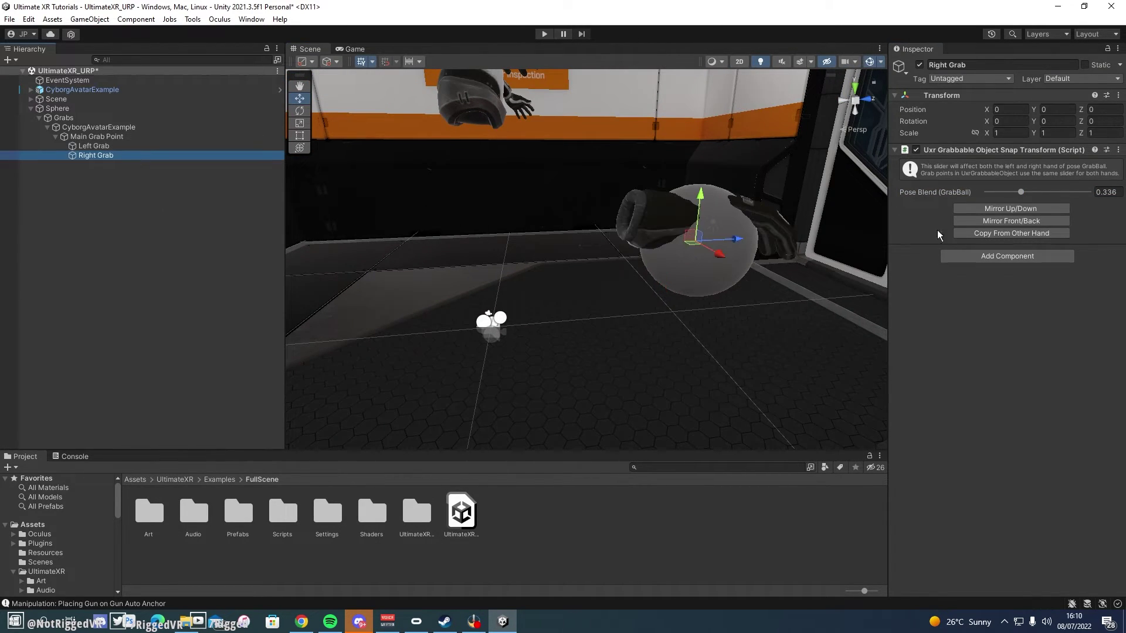
click(1033, 233)
alt+drag(807, 257, 863, 234)
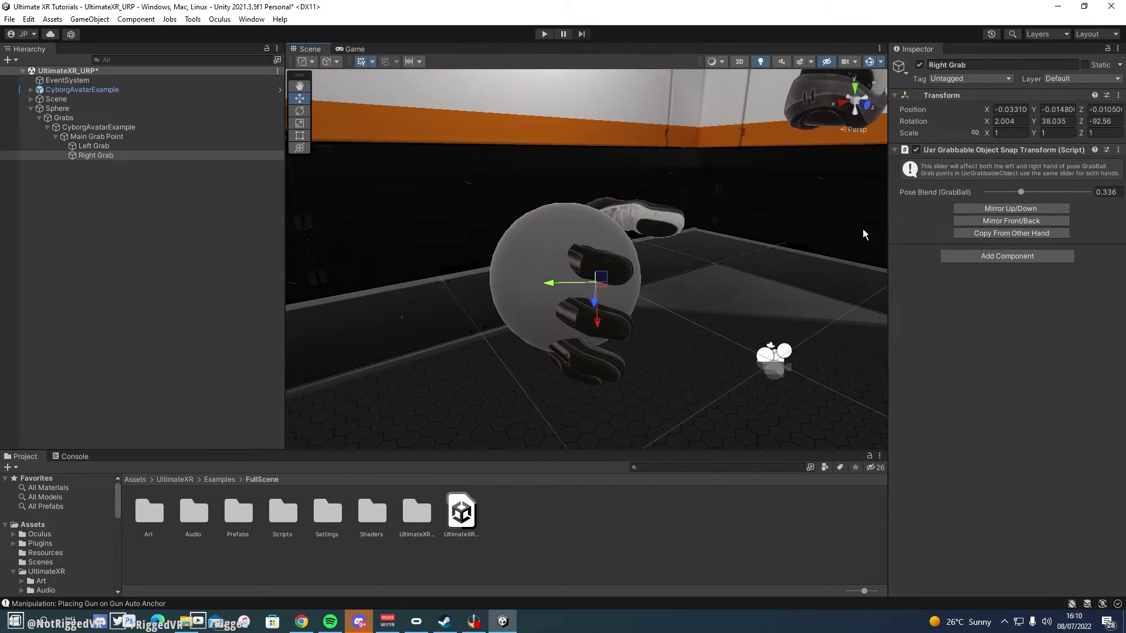
click(1015, 217)
click(1031, 209)
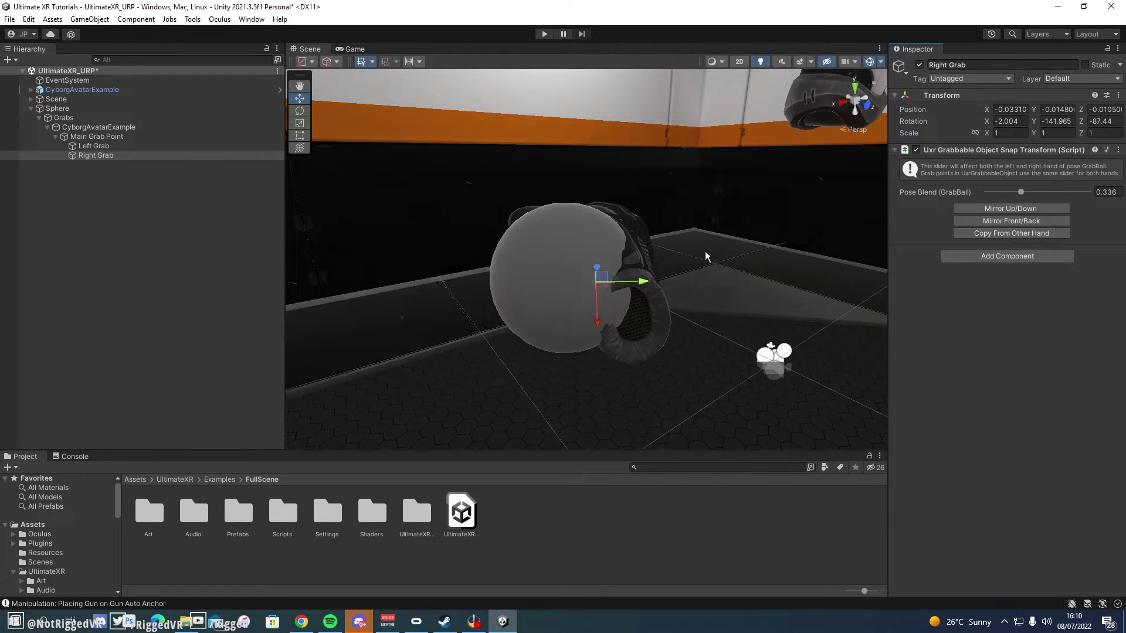
Correct the right hand's mirroring and move it to the sphere's opposite side.
alt+drag(800, 249, 868, 235)
click(1019, 208)
alt+drag(674, 229, 733, 228)
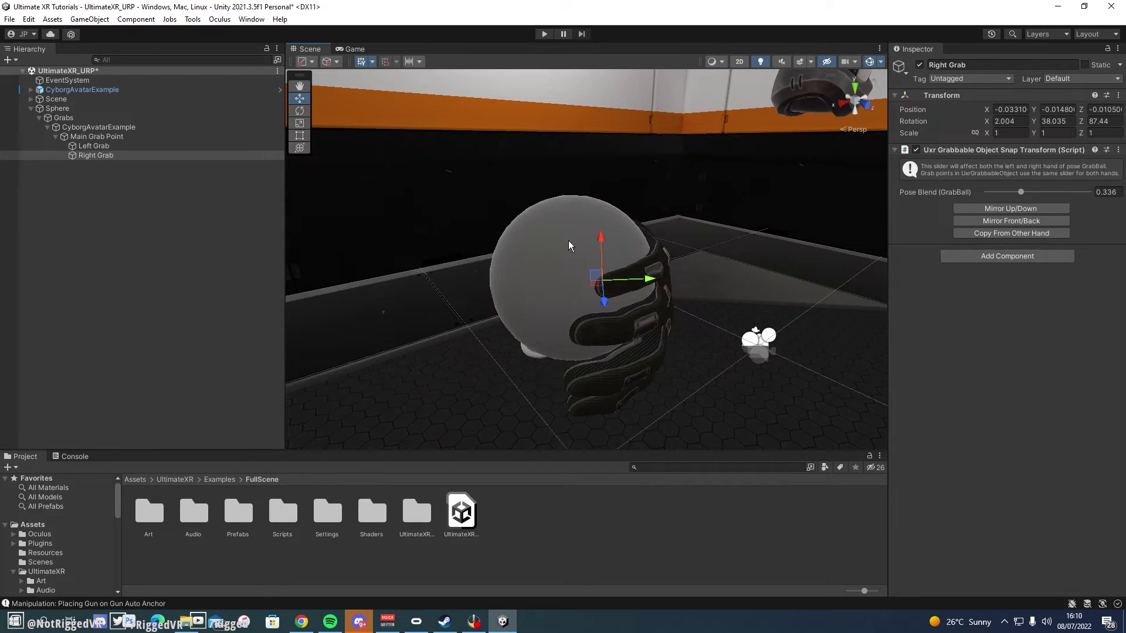
click(1015, 219)
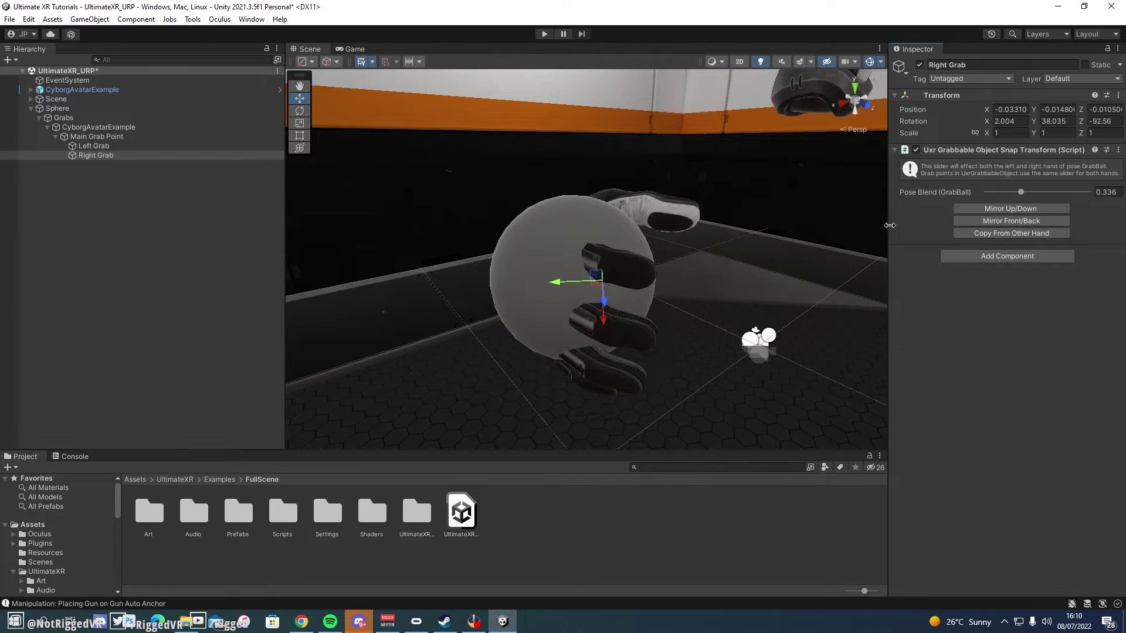
drag(561, 283, 631, 332)
alt+drag(684, 307, 553, 261)
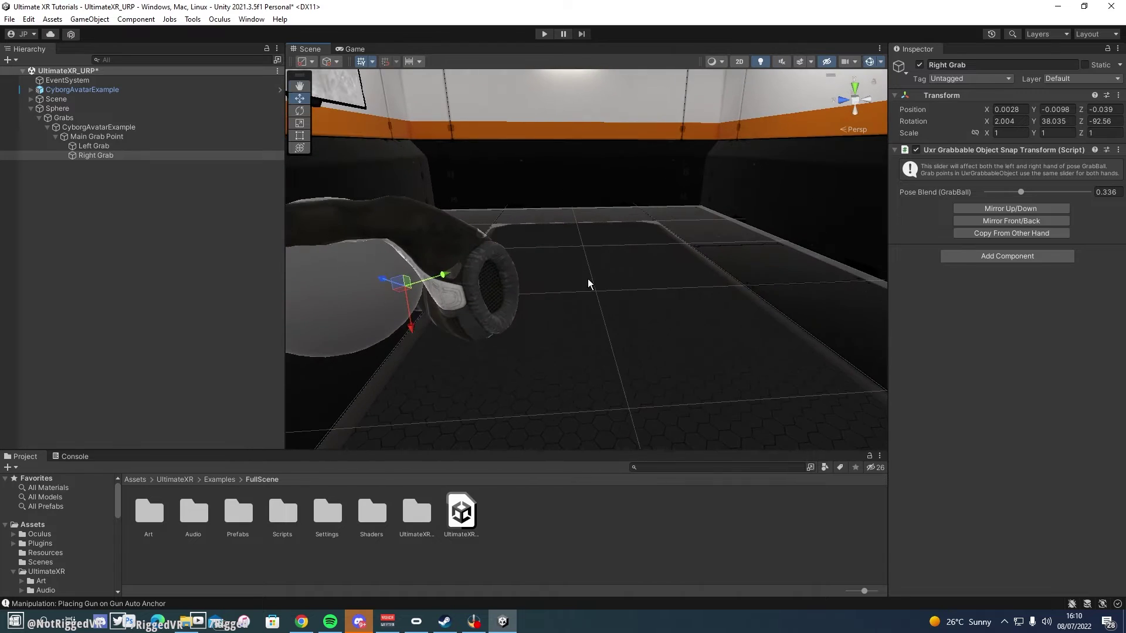
click(98, 137)
double_click(99, 141)
click(87, 125)
click(82, 117)
double_click(76, 109)
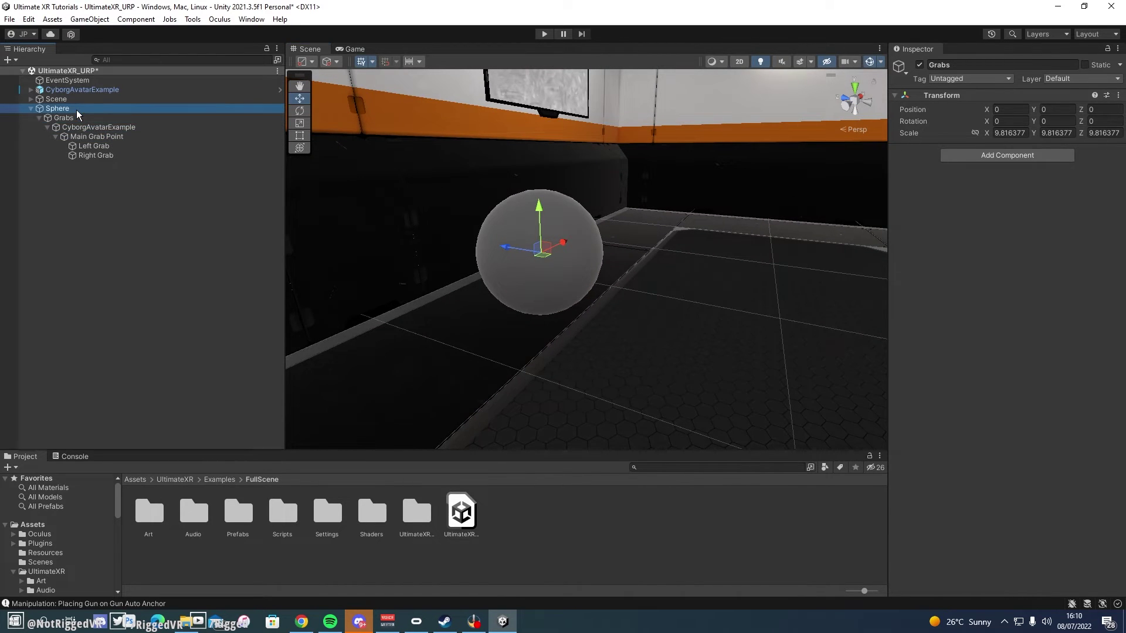
alt+drag(727, 245, 1032, 231)
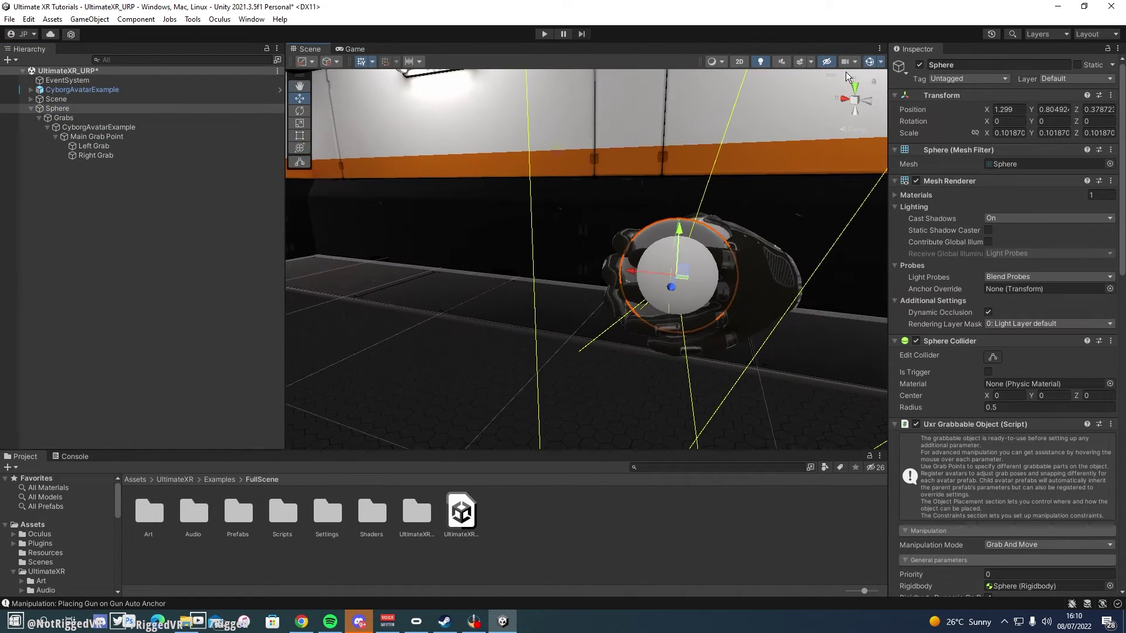
right_drag(847, 74, 881, 86)
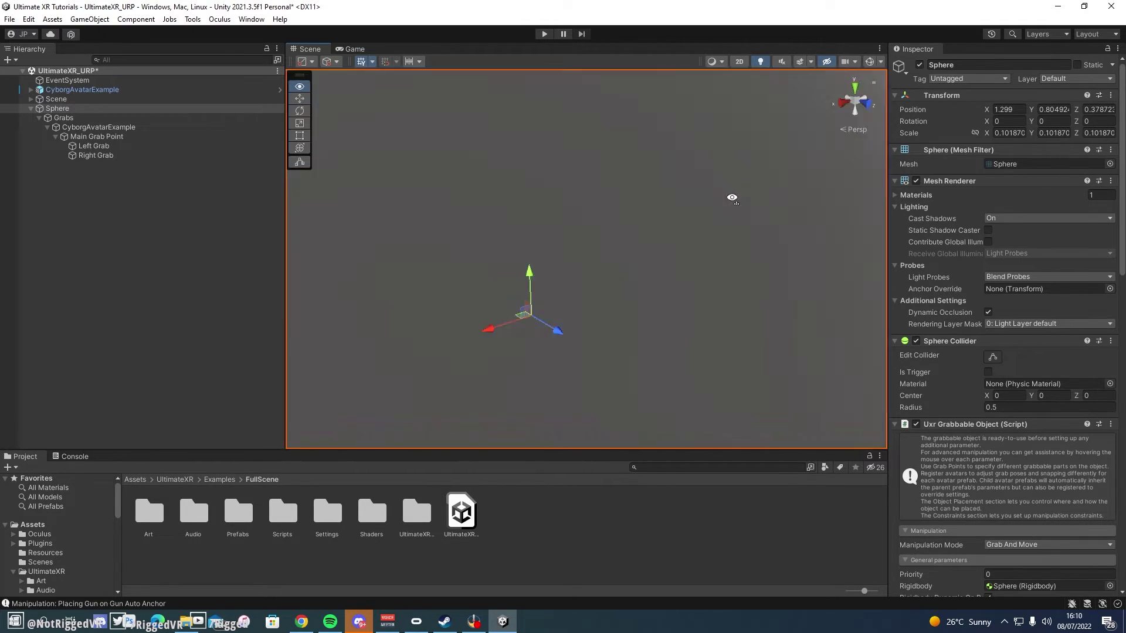
right_drag(731, 196, 683, 280)
scroll(557, 233, down, 1)
scroll(560, 253, down, 2)
scroll(1080, 441, down, 10)
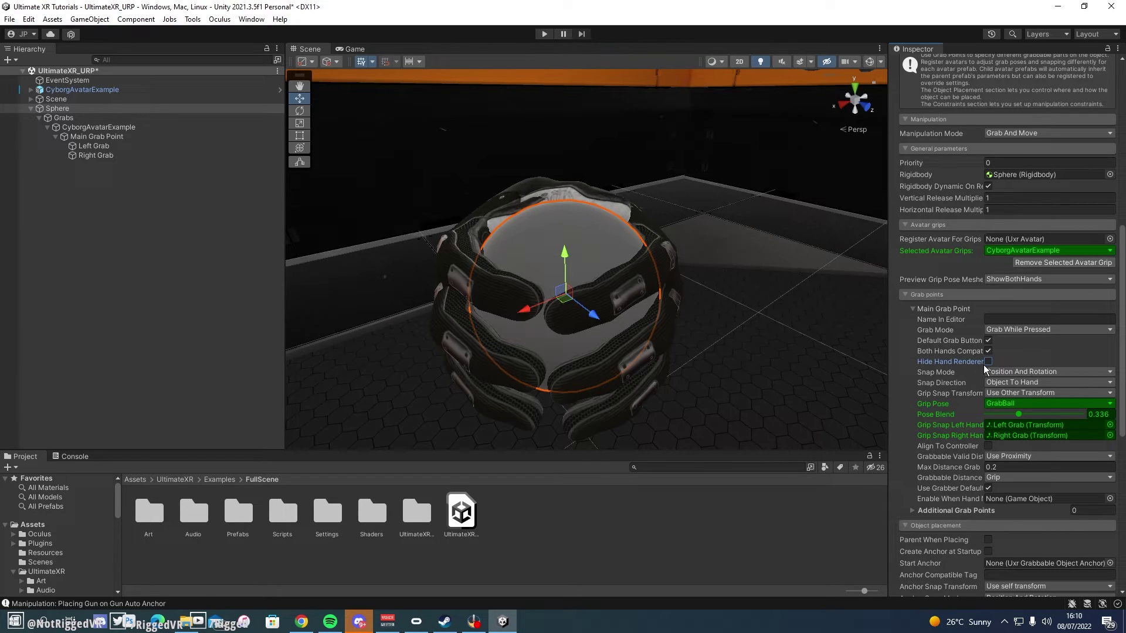
click(1014, 251)
click(955, 253)
scroll(978, 498, down, 3)
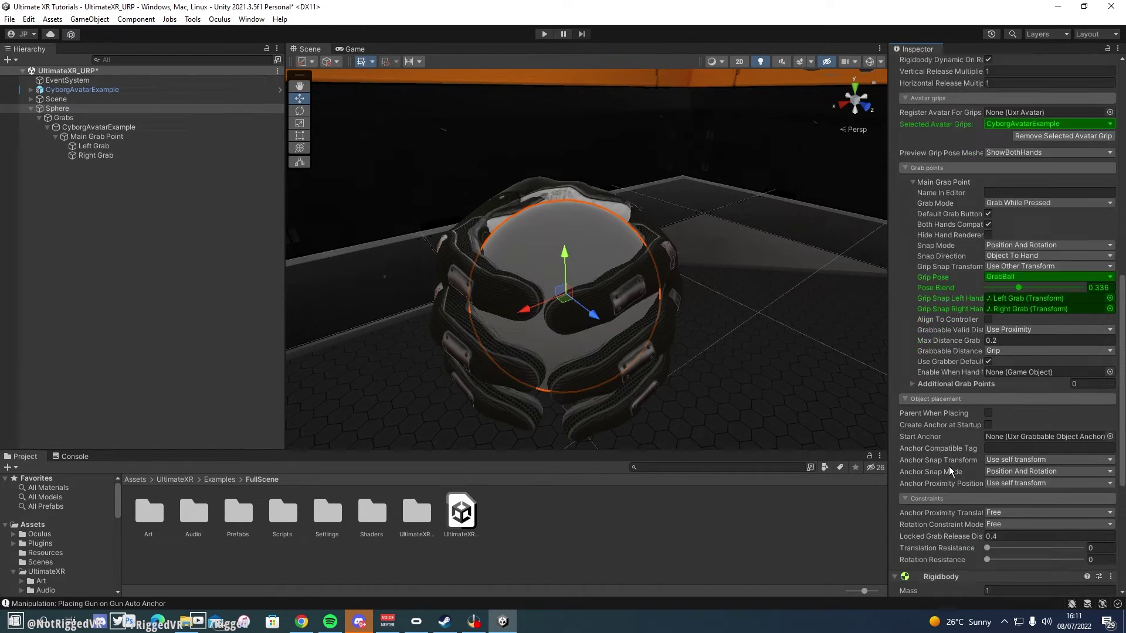
click(625, 366)
scroll(625, 366, down, 6)
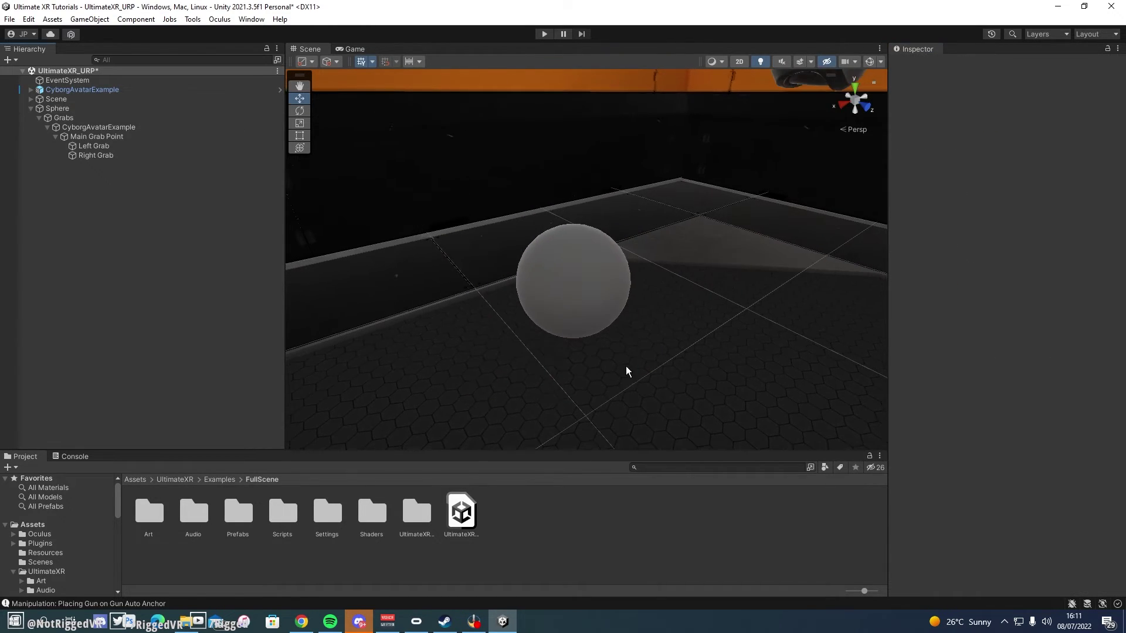
Play-test the scene, grabbing and releasing the sphere with both hands.
click(544, 34)
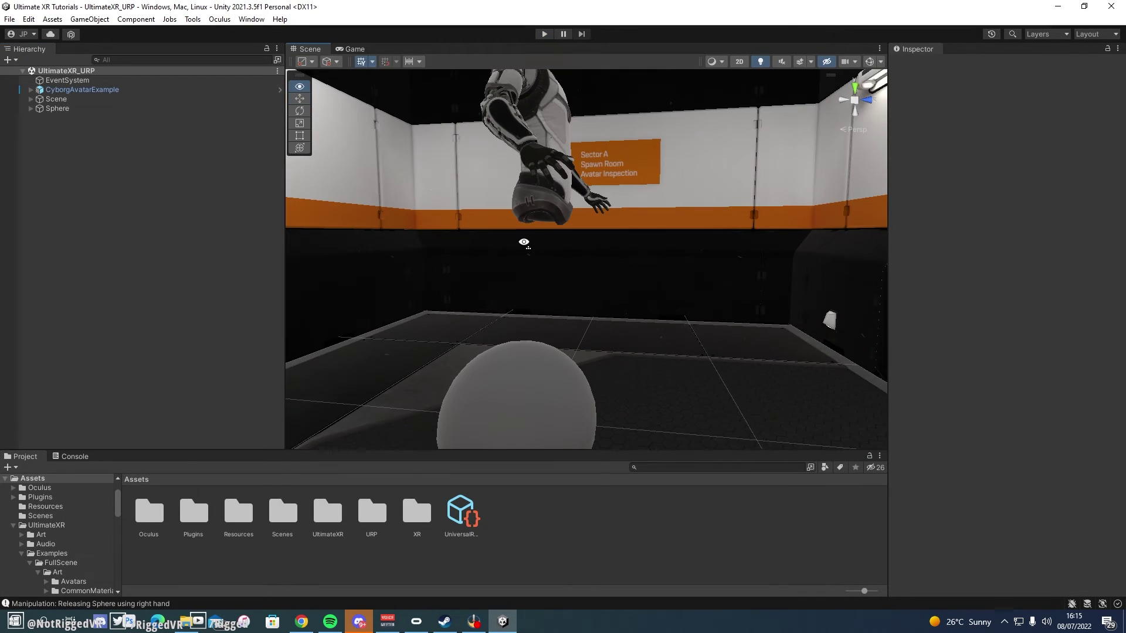
right_drag(524, 242, 516, 246)
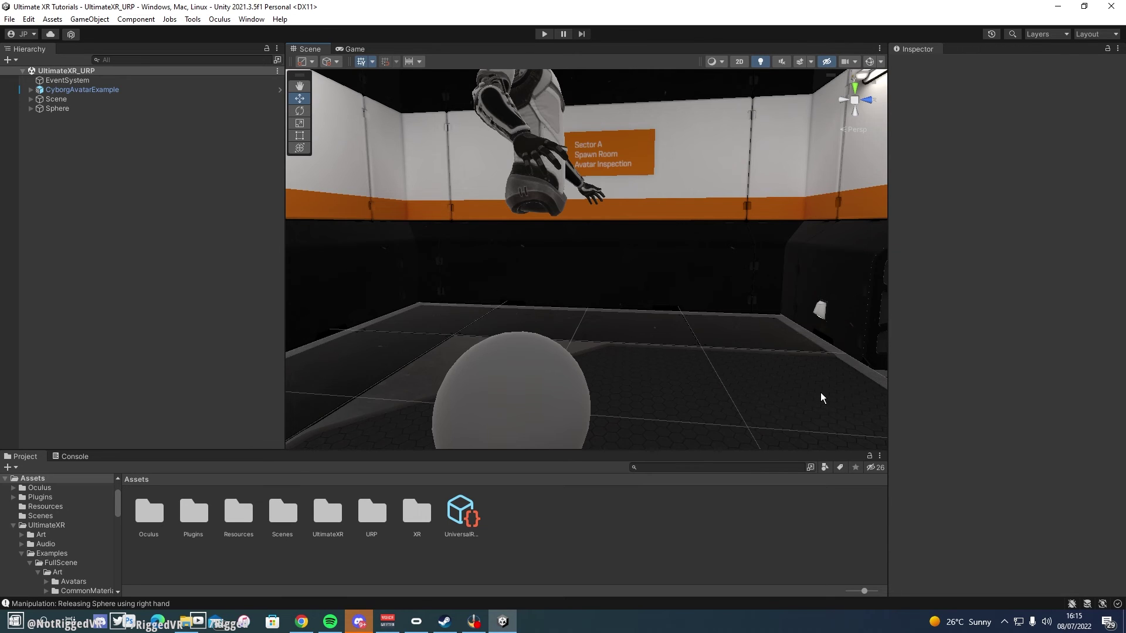
mouse_move(736, 292)
right_down()
mouse_move(924, 259)
mouse_move(1065, 302)
mouse_move(956, 346)
mouse_move(733, 296)
right_up()
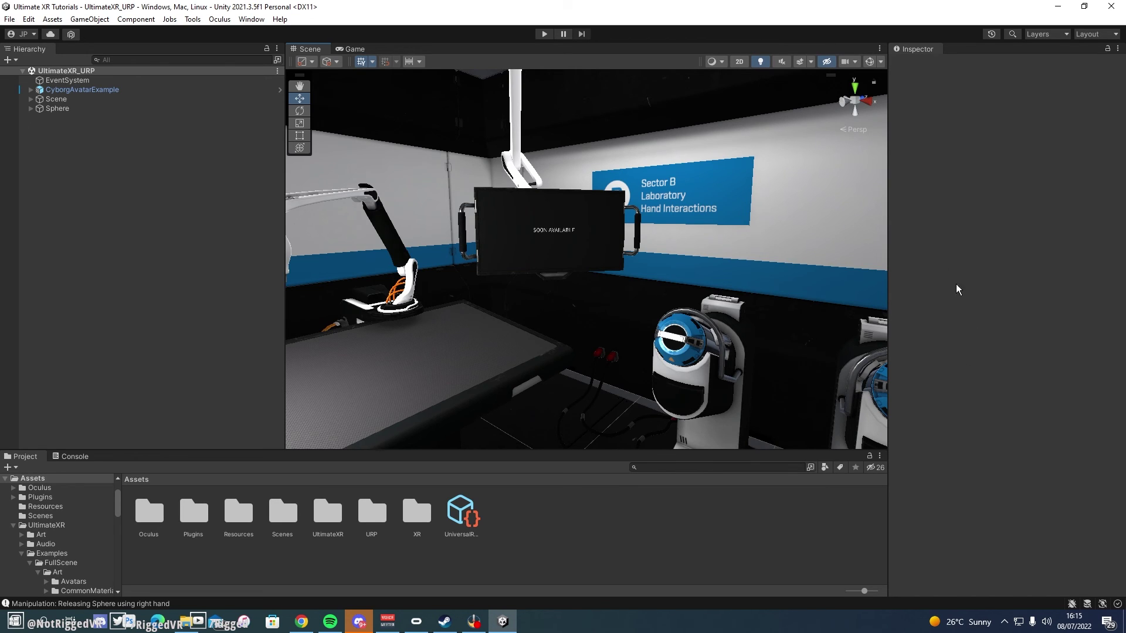
middle_drag(848, 281, 800, 287)
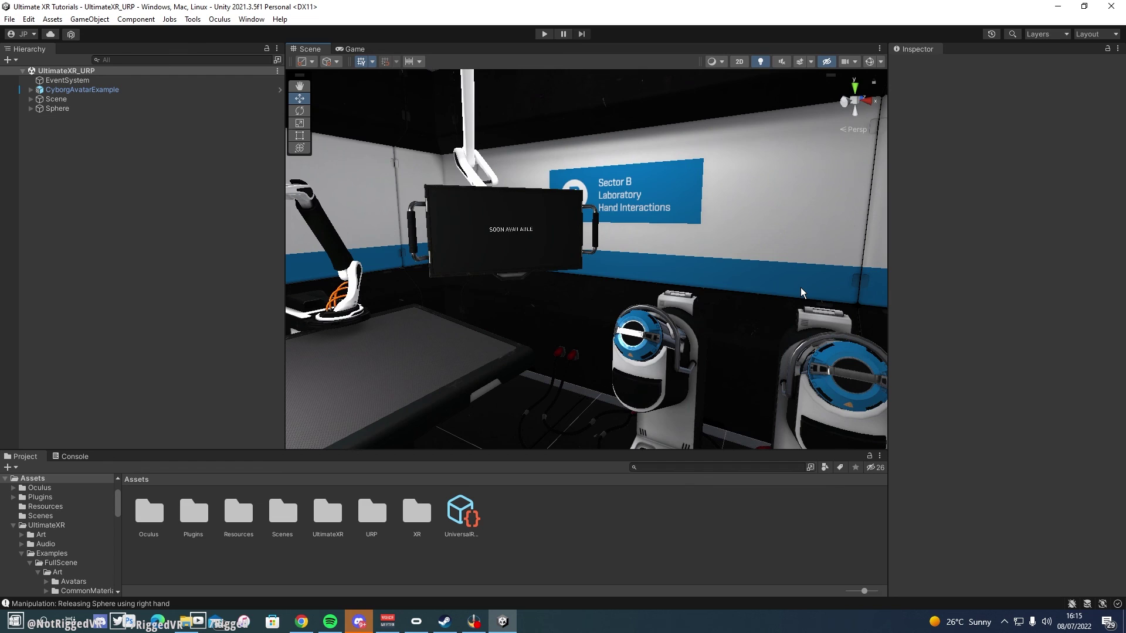